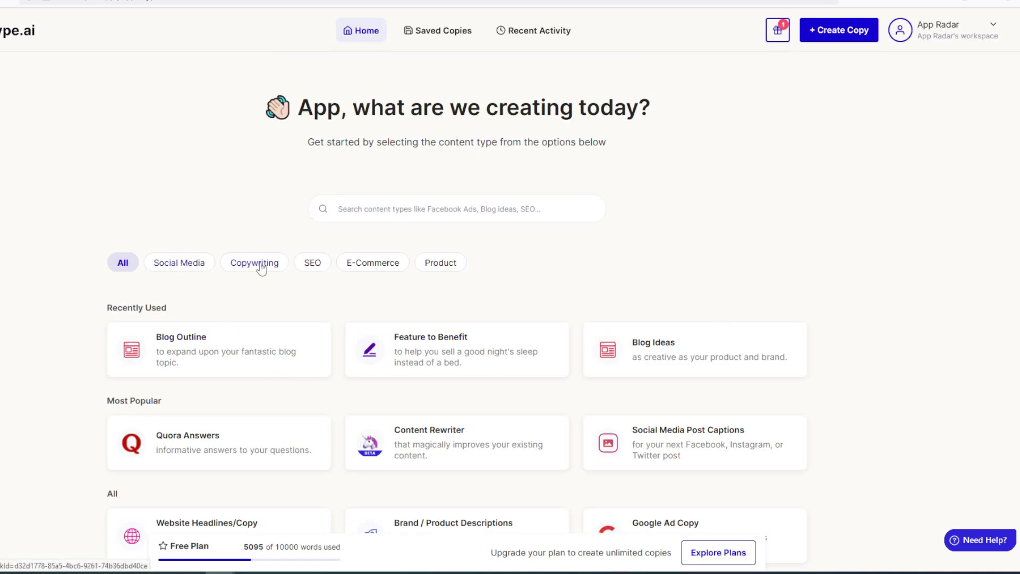
Browse the content types for Social Media, Copywriting, SEO, E-Commerce and Product, and look through the complete list.
click(183, 264)
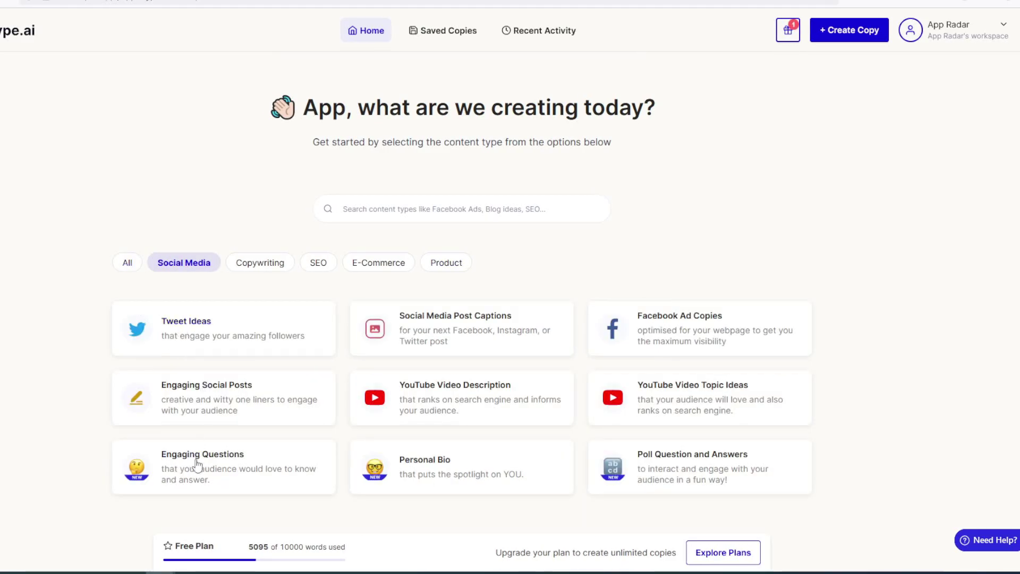
click(253, 263)
click(318, 273)
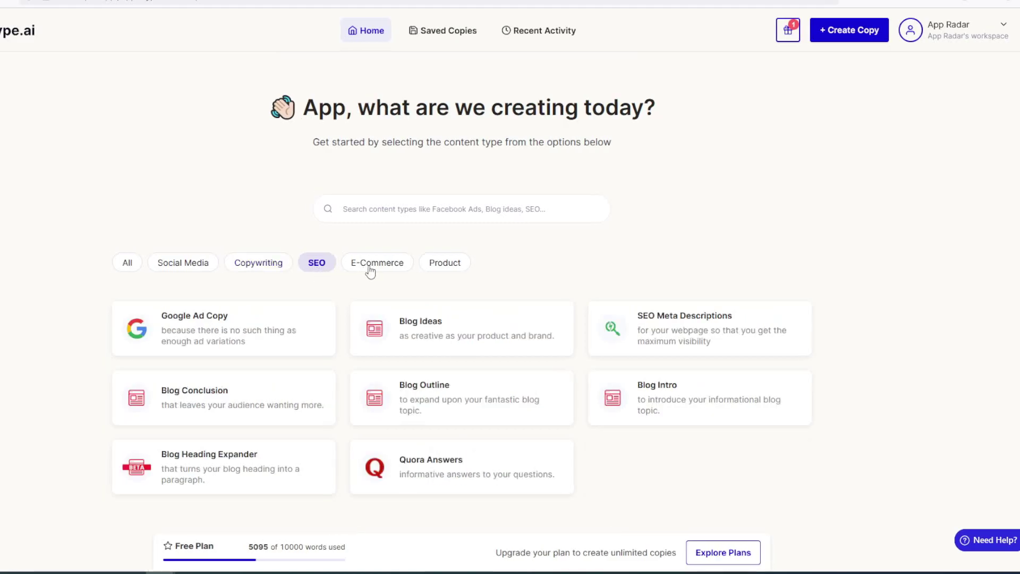
click(372, 270)
click(451, 267)
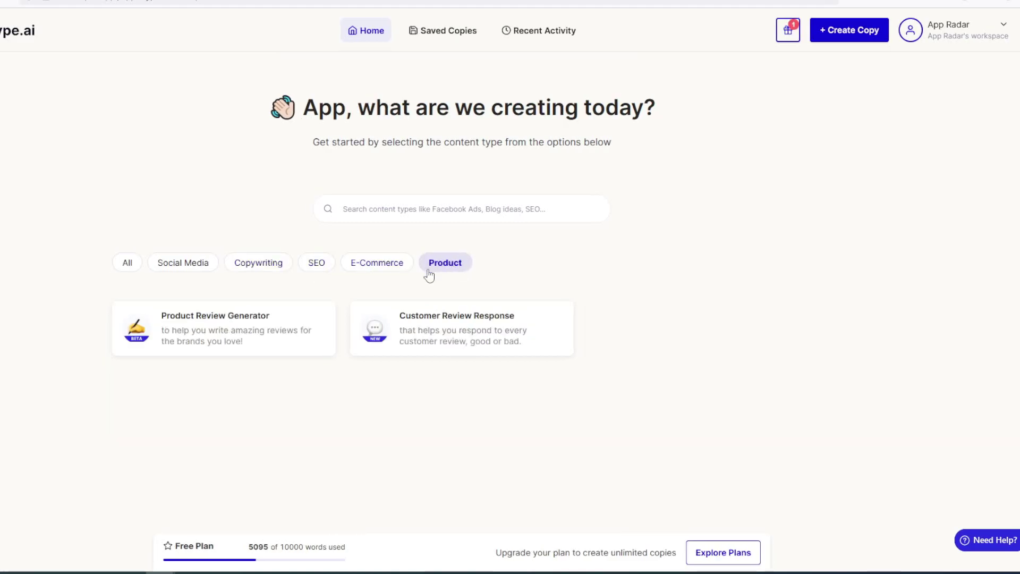
click(129, 266)
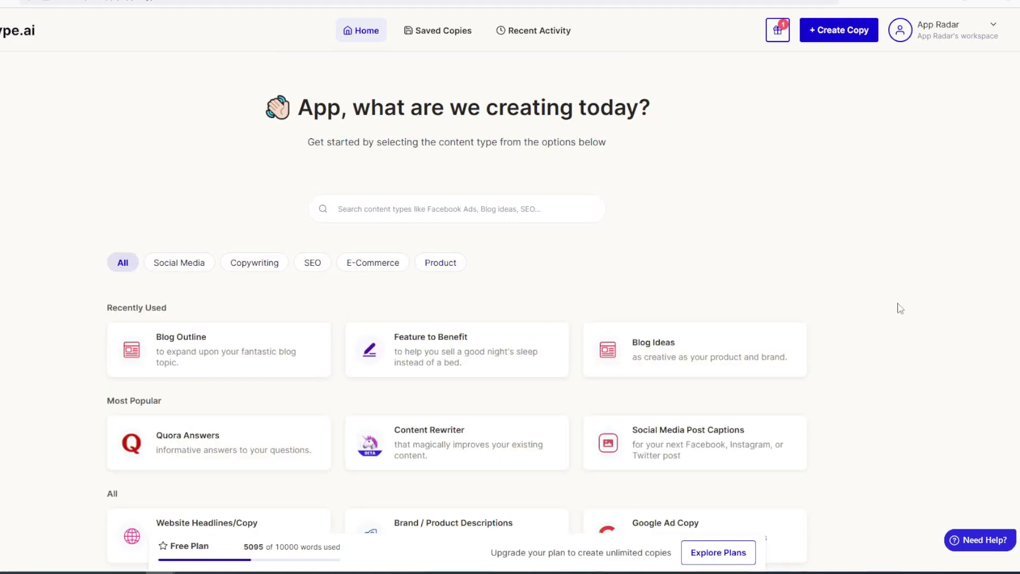
scroll(895, 302, down, 10)
scroll(892, 299, down, 6)
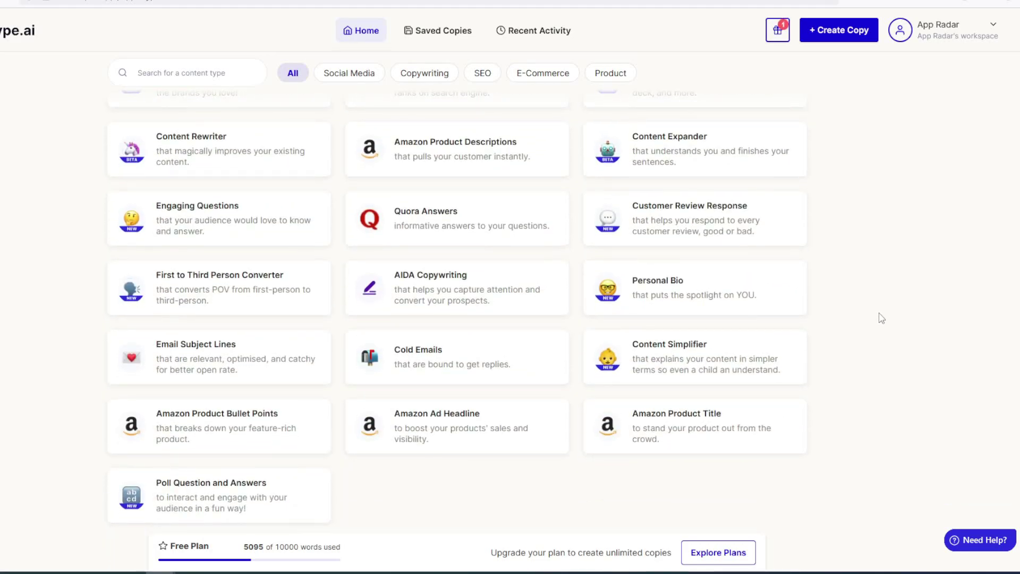
scroll(882, 317, up, 15)
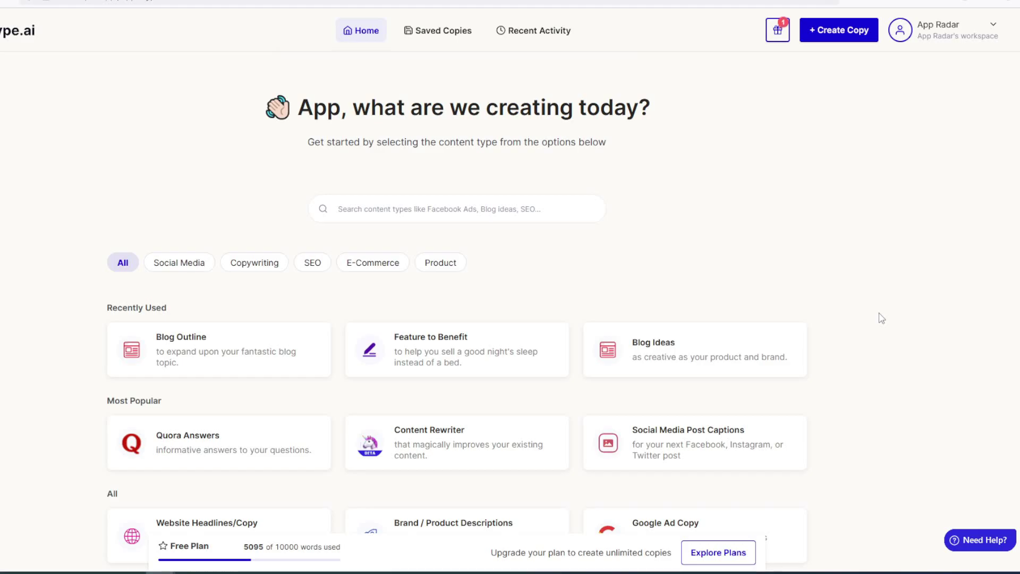
scroll(893, 314, down, 3)
scroll(919, 312, down, 4)
scroll(919, 313, up, 6)
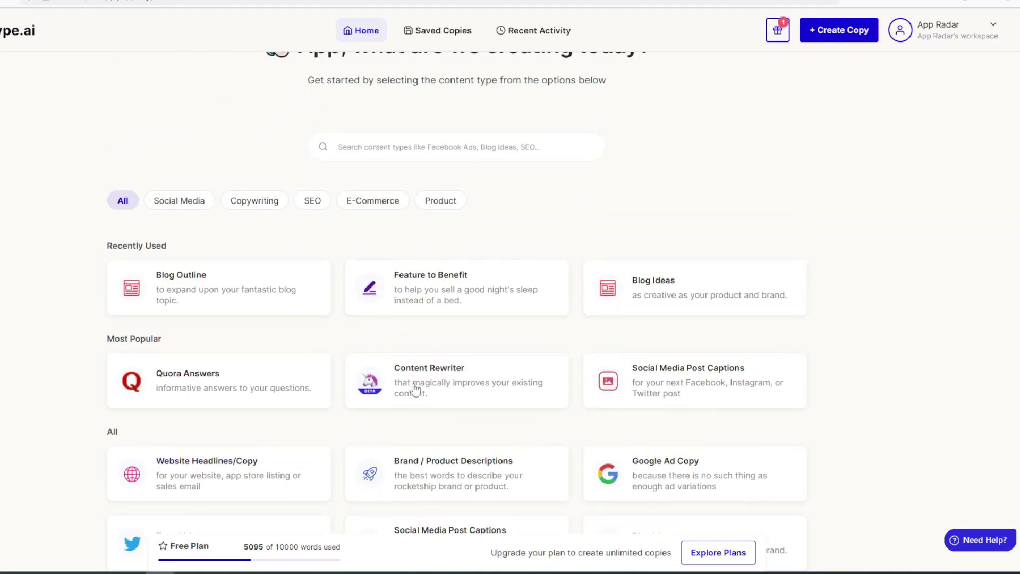
Open the Content Rewriter and fill it in with the brand Kartra and its all-in-one sales funnel builder description.
click(438, 393)
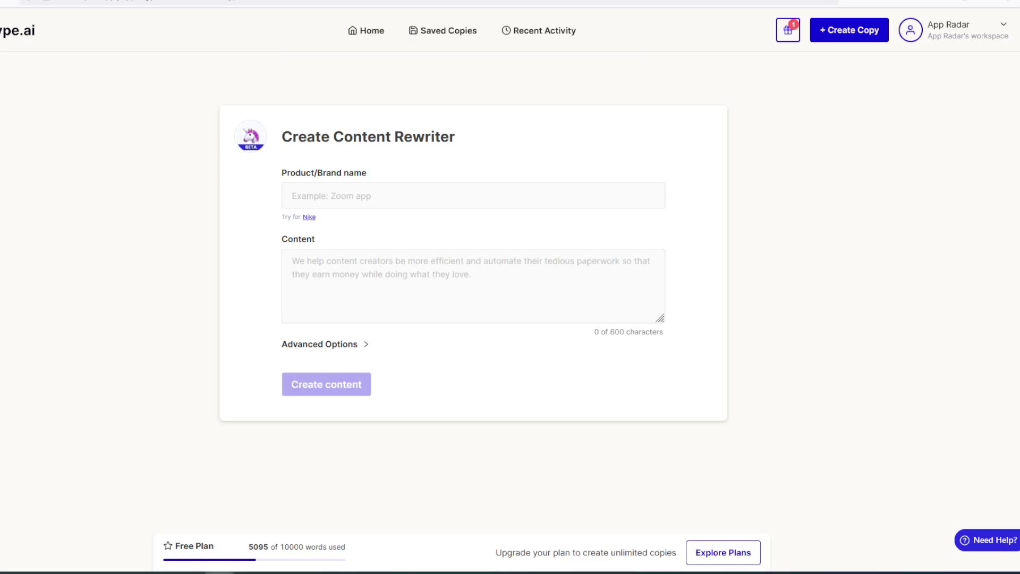
click(318, 195)
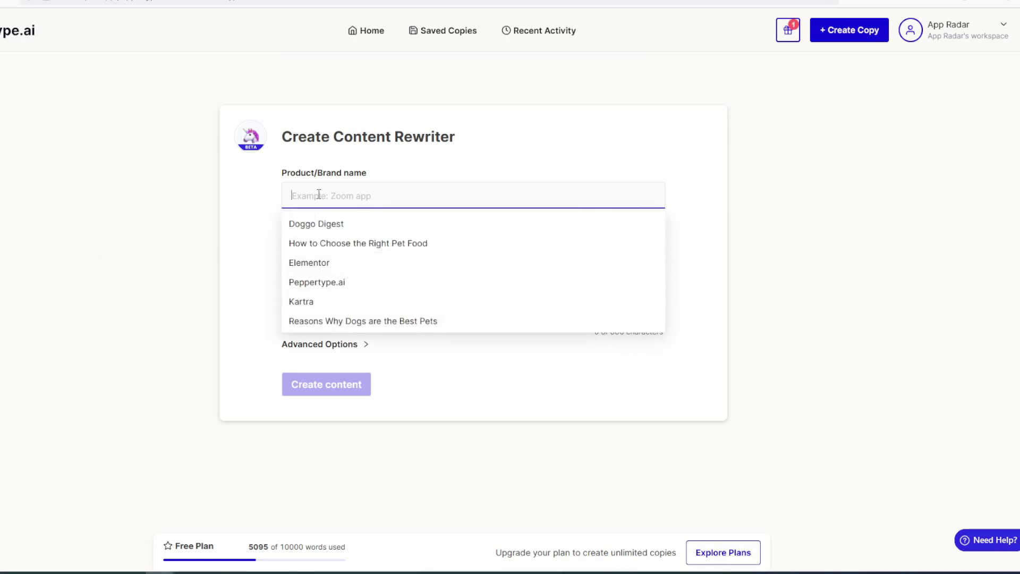
text(Kartra)
click(318, 223)
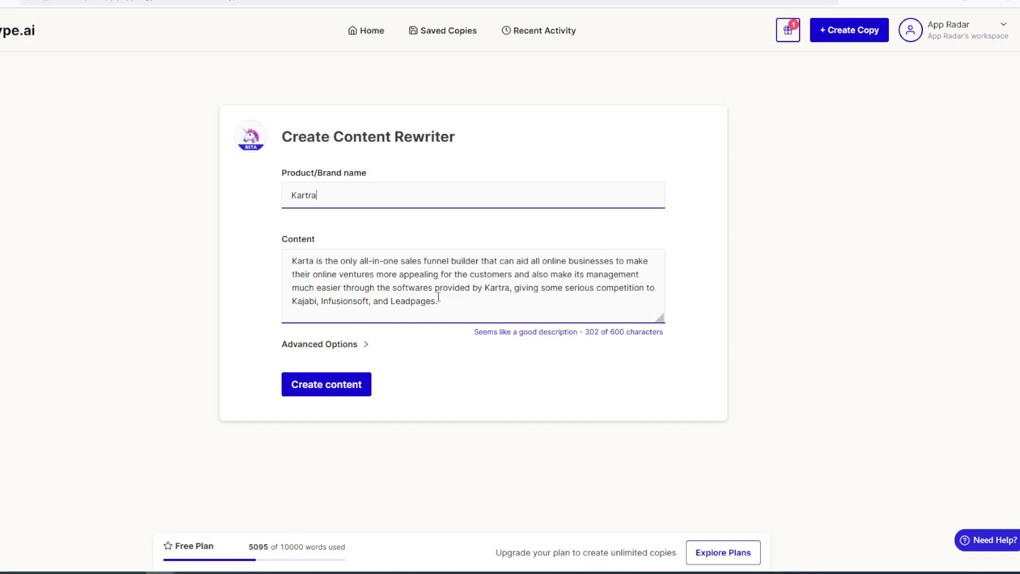
Check the tone of voice setting among the advanced options, leave it empty, and generate the Kartra rewrites.
click(323, 393)
click(336, 345)
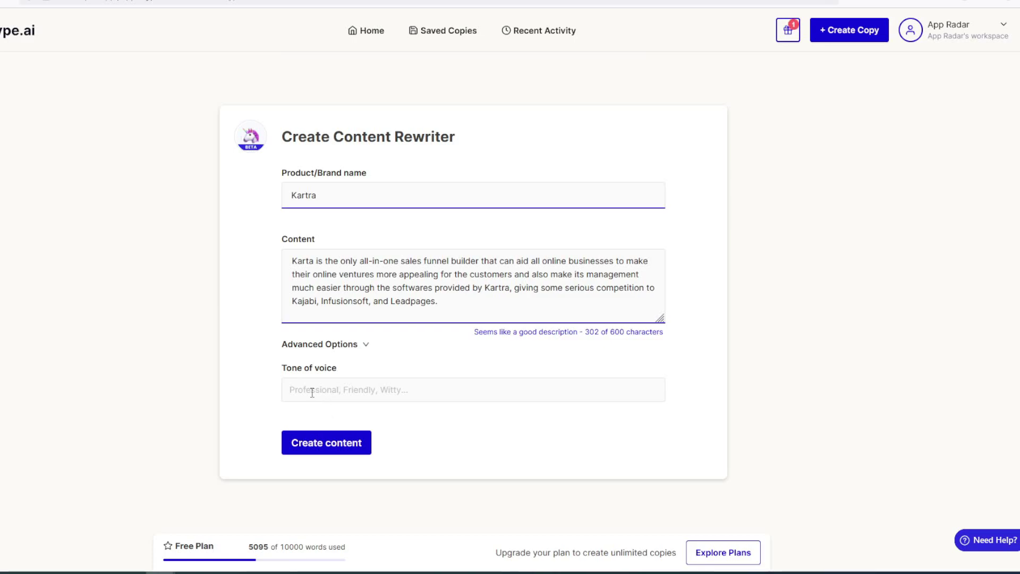
click(351, 345)
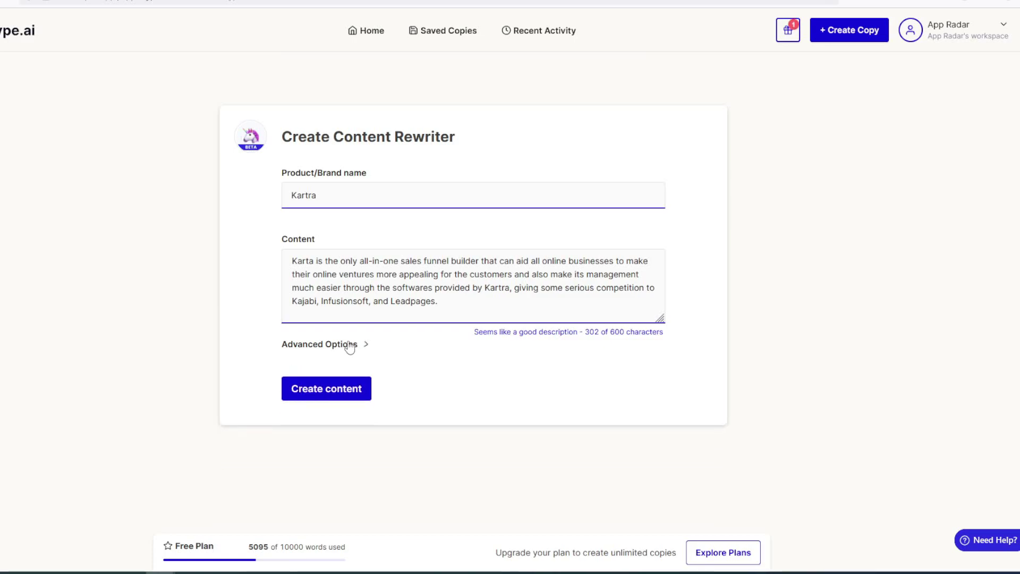
click(329, 392)
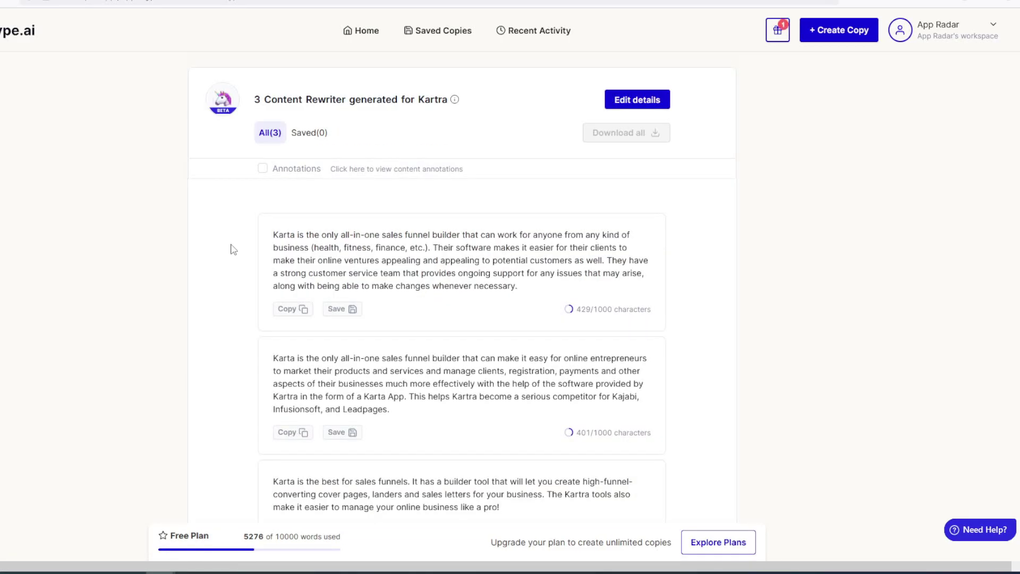
Compare the generated Kartra rewrites with the original text in the text editor window.
drag(0, 32, 44, 124)
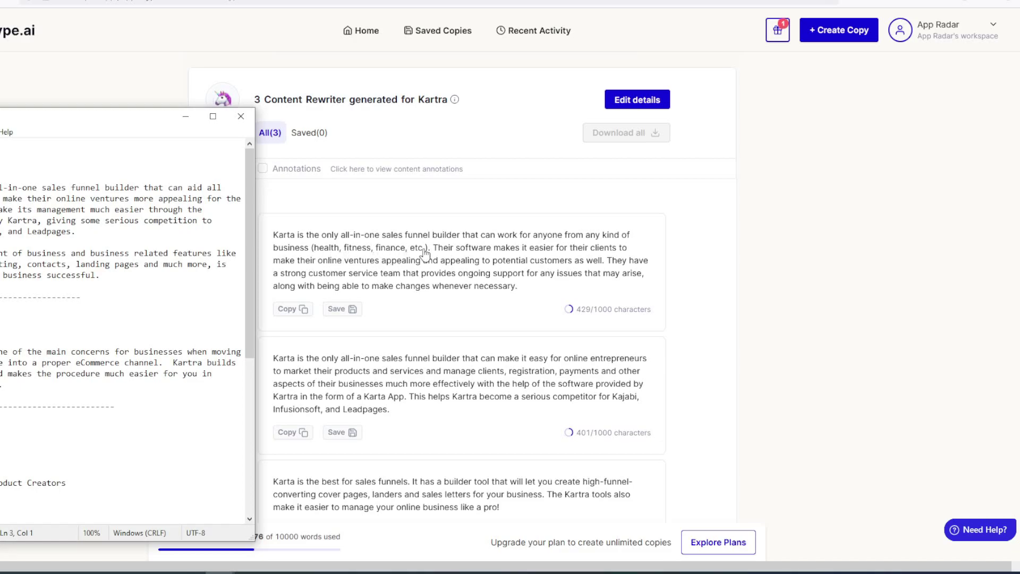
scroll(435, 280, down, 2)
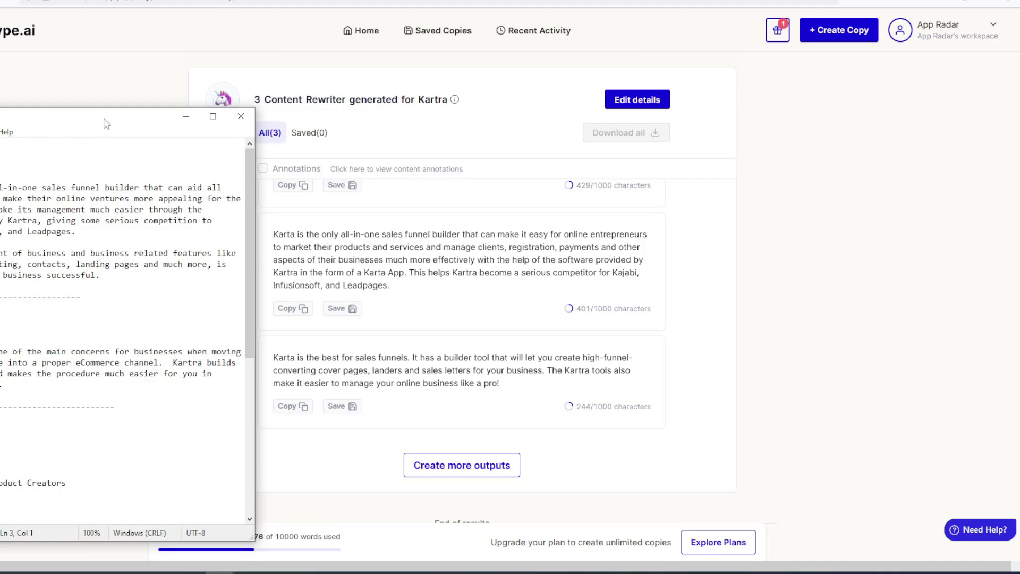
drag(109, 122, 0, 122)
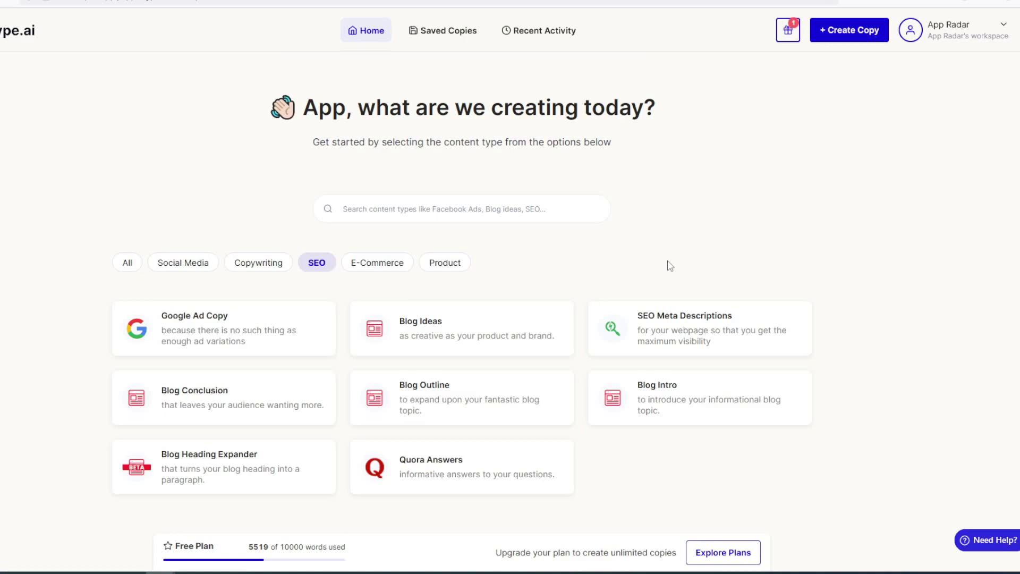
Open the Blog Ideas generator and choose Doggo Digest as the brand.
click(451, 332)
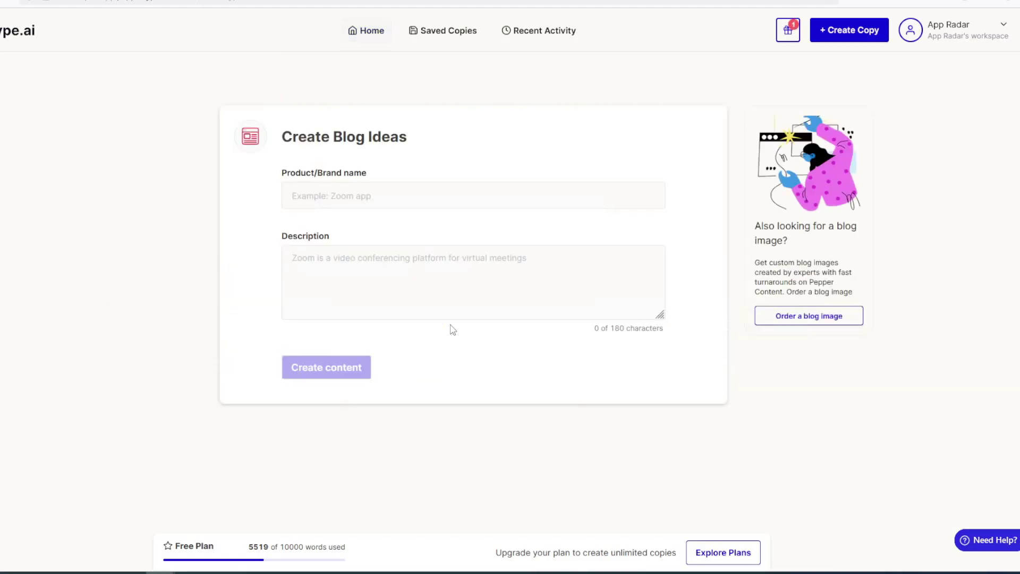
click(306, 196)
click(325, 228)
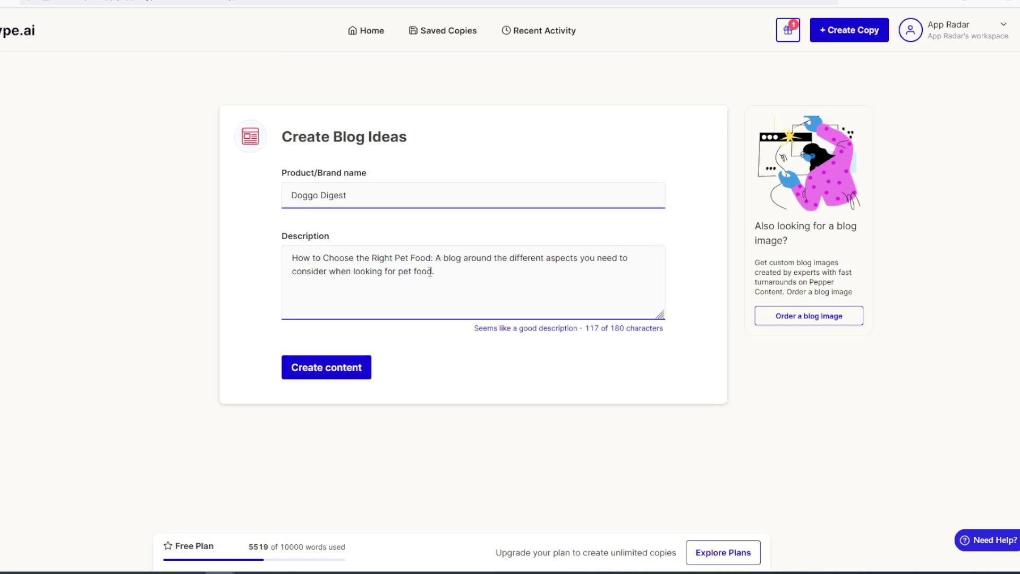
Generate blog ideas from the description "A blog for pet owners that offers tips, tricks and advice to help them make their pets life much more enjoyable.".
drag(443, 275, 243, 257)
text(A blog for pet owners that offers tips, tricks and advice to help them make their pets life much more enjoyable.)
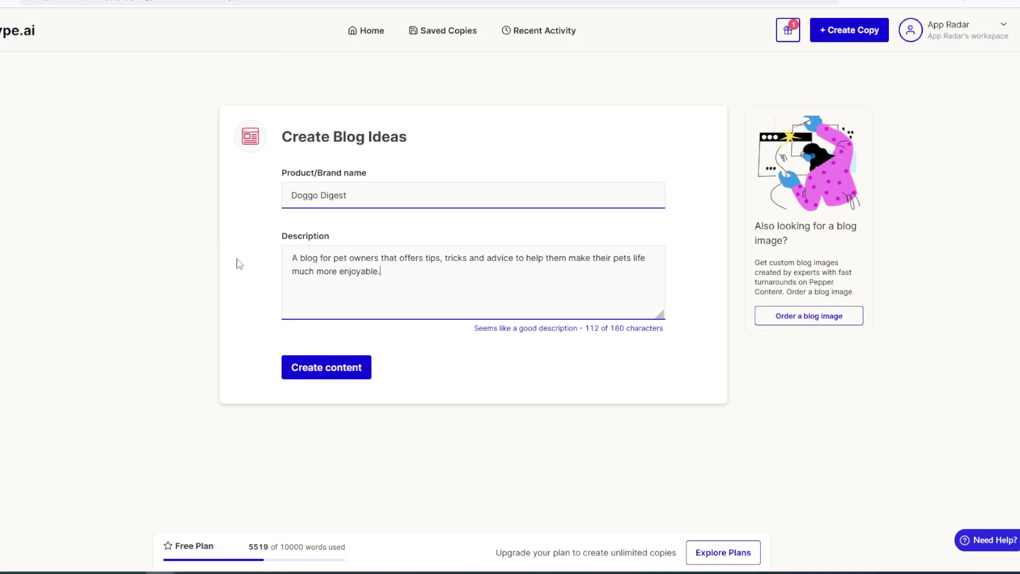
click(330, 371)
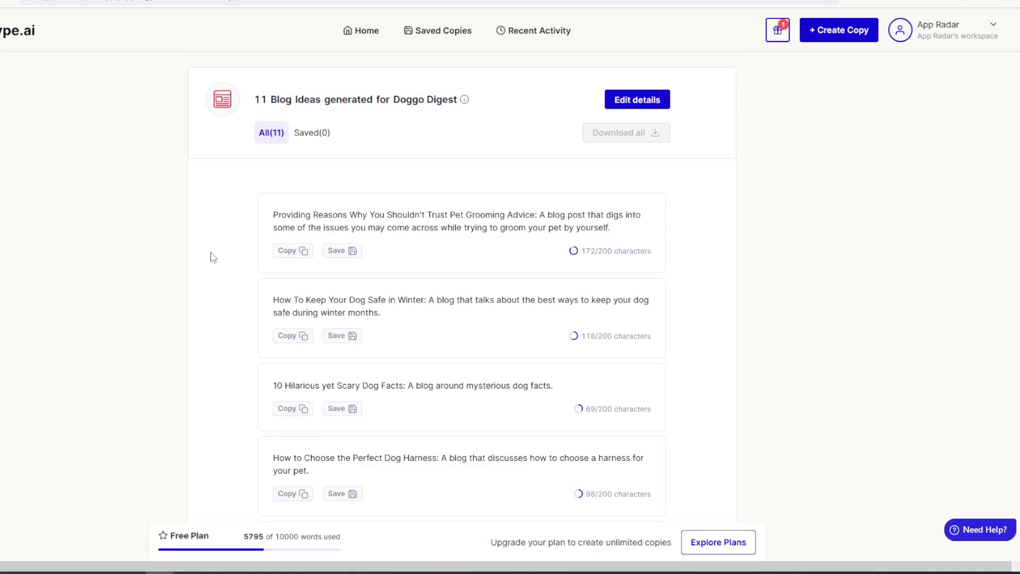
Review the generated blog ideas and copy the one titled "How To Keep Your Dog Safe in Winter".
scroll(213, 258, down, 1)
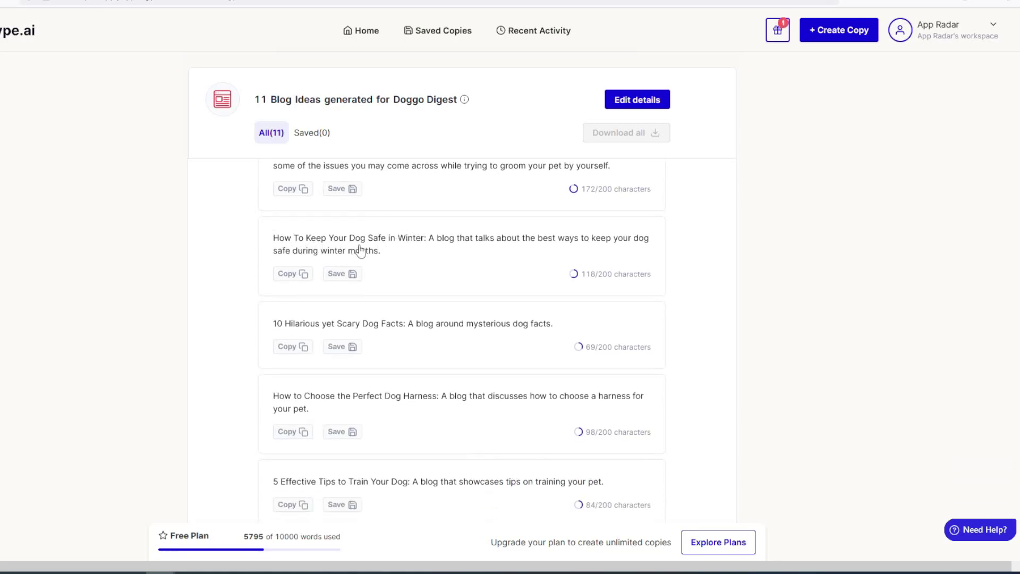
scroll(229, 297, down, 1)
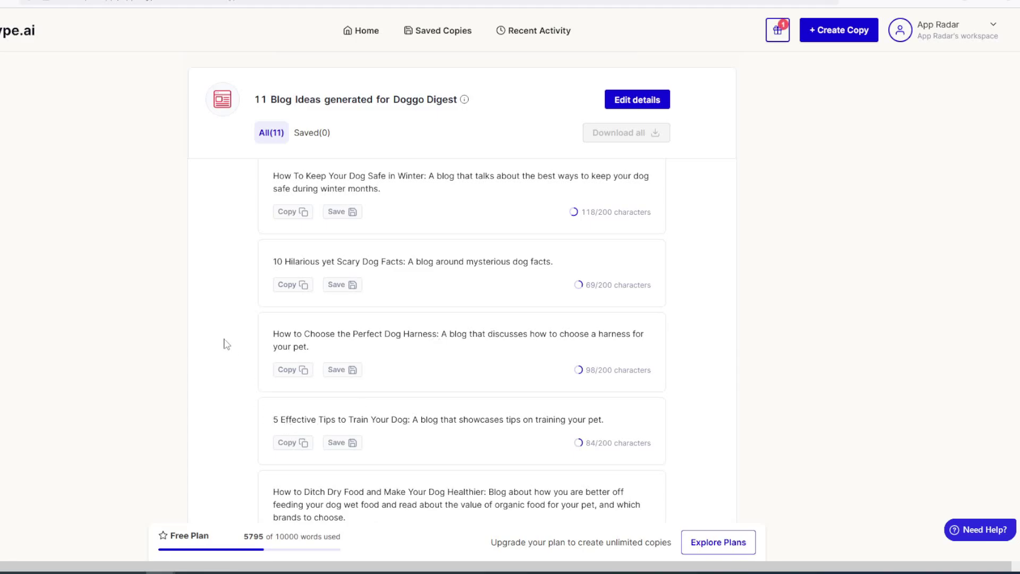
scroll(224, 344, down, 2)
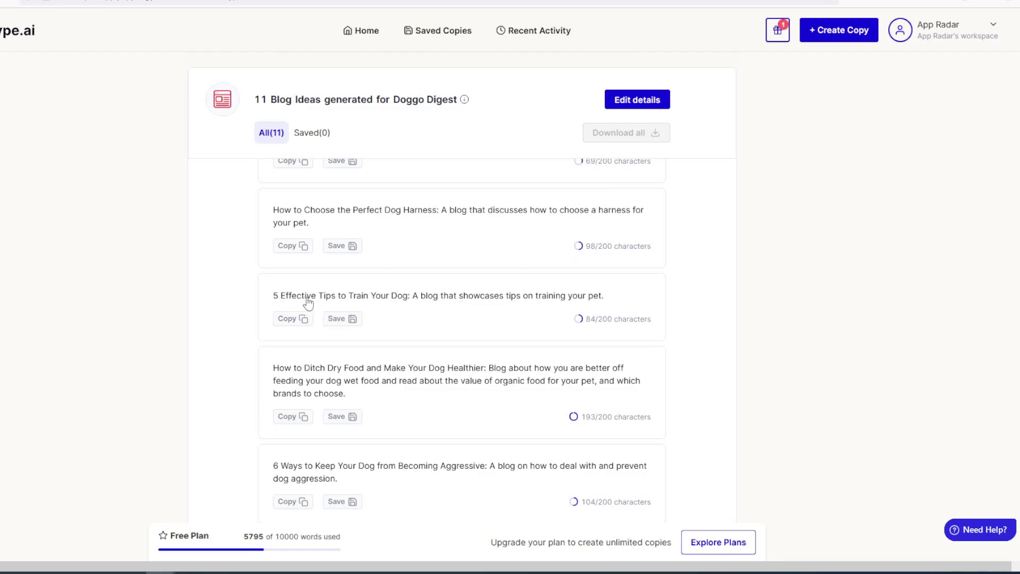
scroll(246, 331, down, 2)
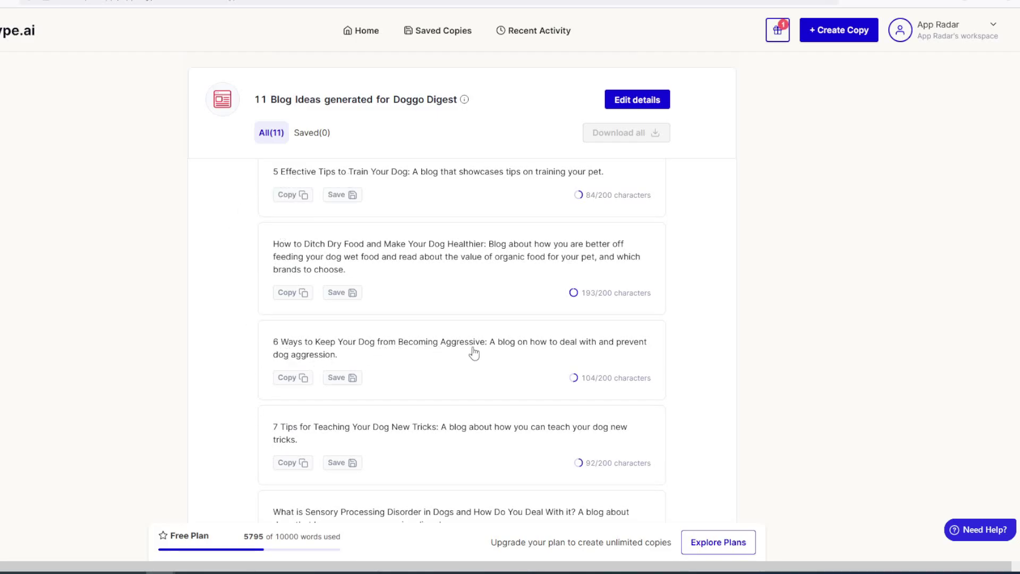
scroll(309, 380, up, 6)
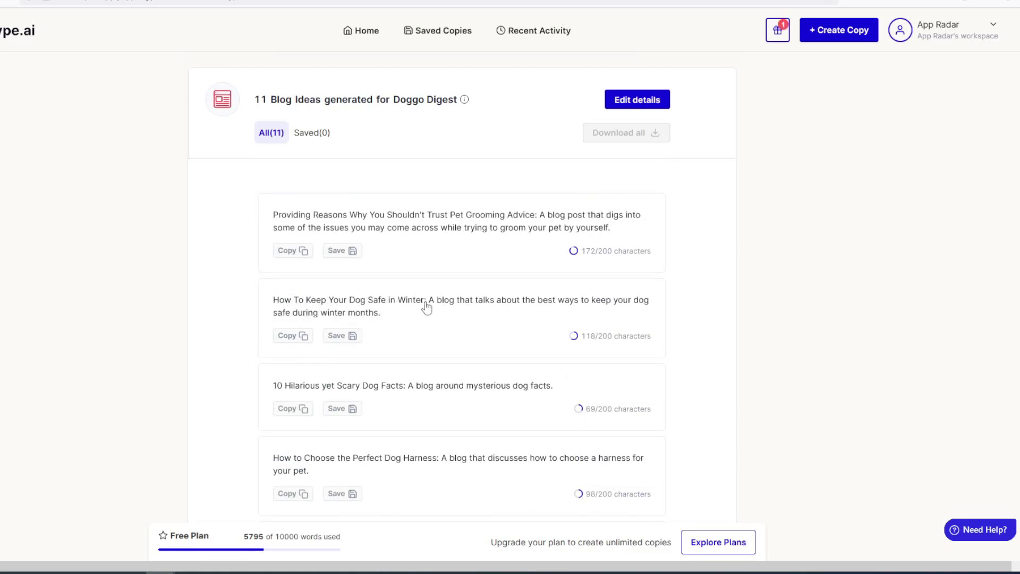
click(293, 338)
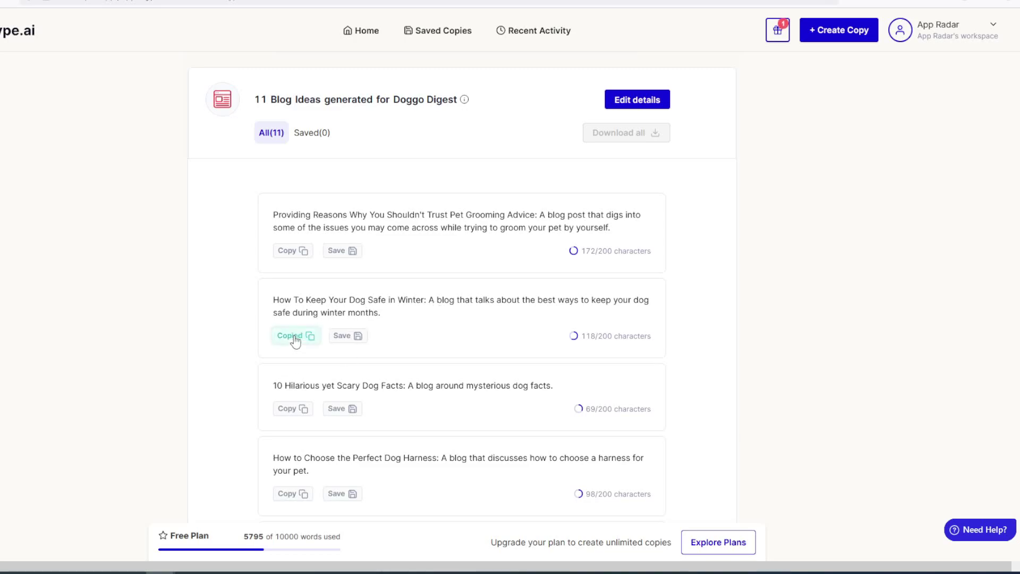
Open the Blog Outline generator from the SEO content types and choose Doggo Digest as the brand.
click(370, 41)
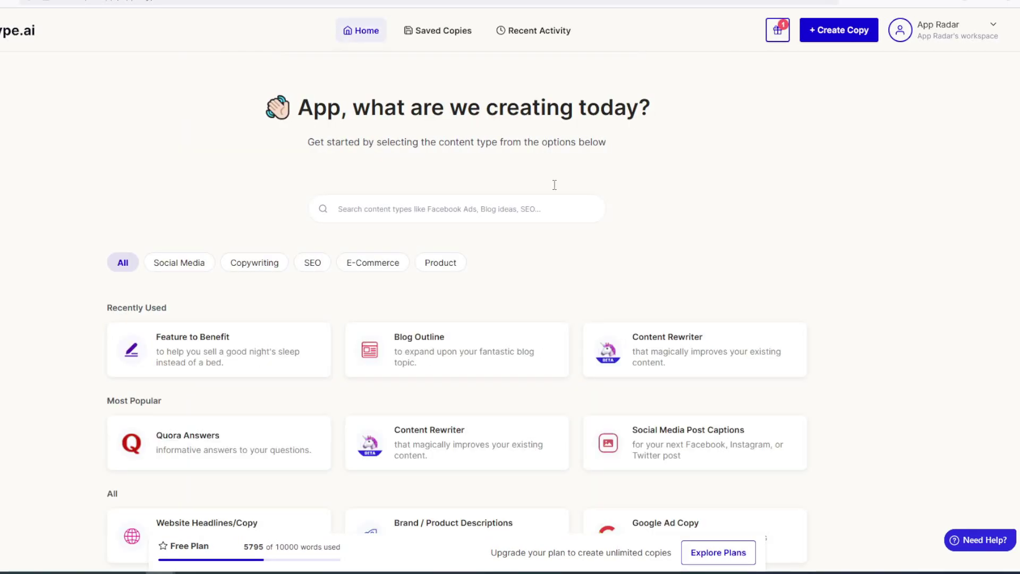
scroll(880, 301, down, 3)
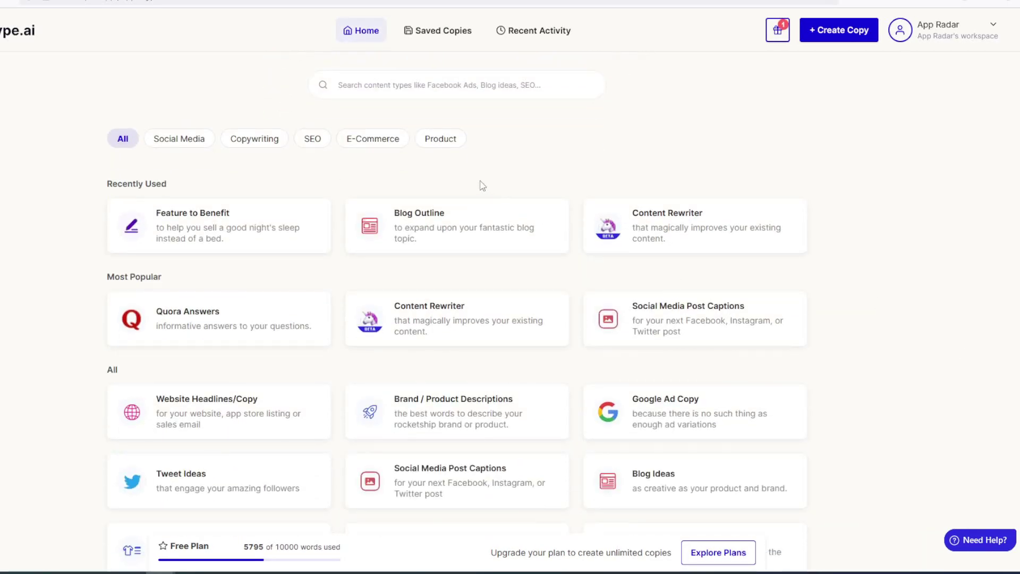
click(313, 139)
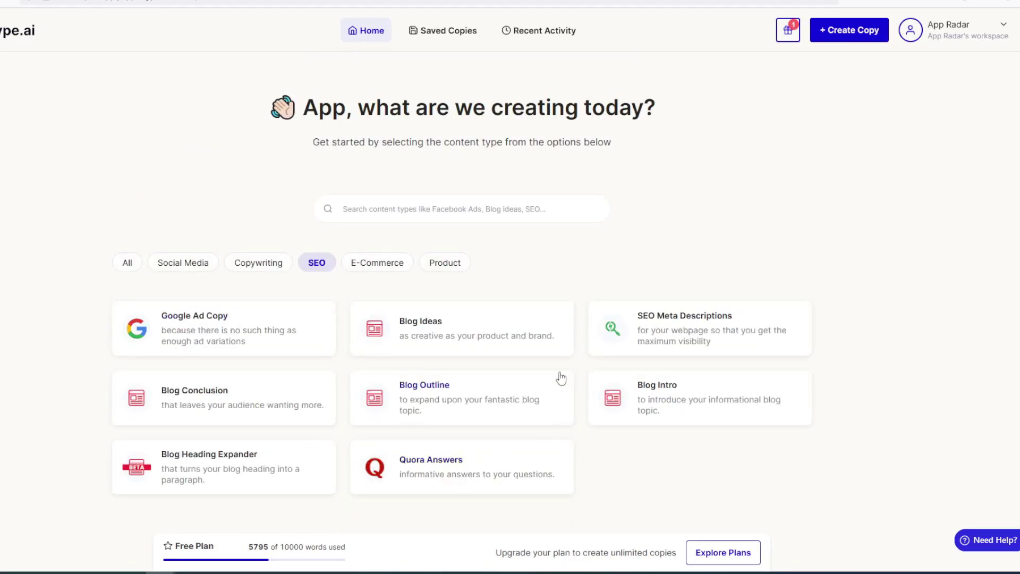
click(435, 396)
click(372, 195)
click(319, 221)
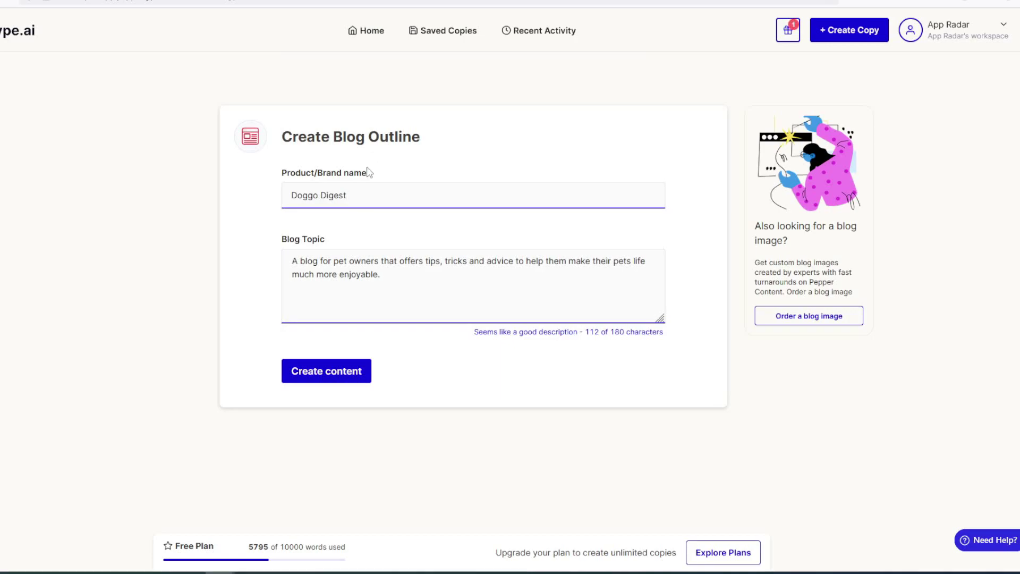
Replace the blog topic with the copied "How To Keep Your Dog Safe in Winter" idea and generate the outlines.
key(ctrl+a)
key(ctrl+v)
click(337, 380)
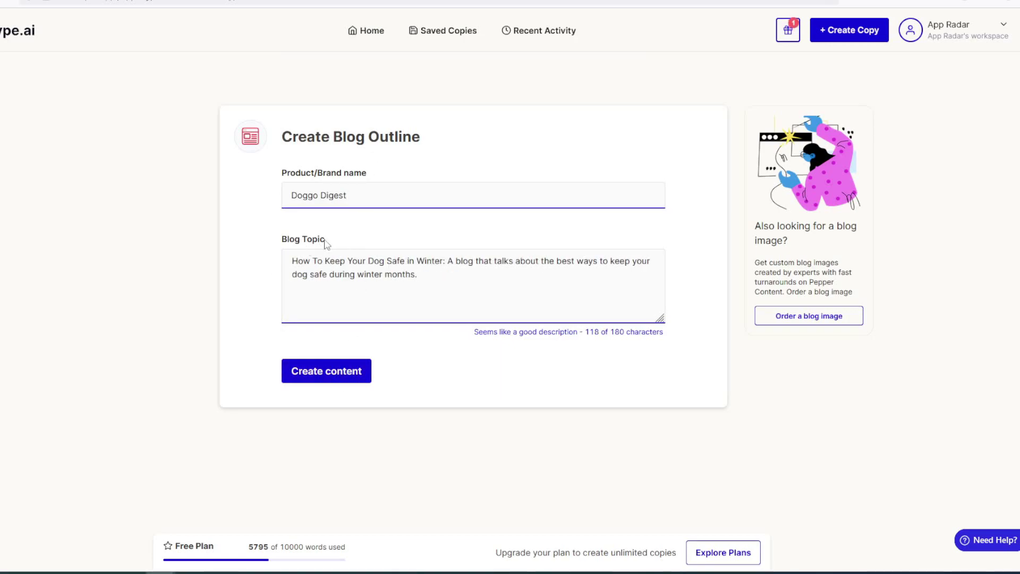
click(339, 380)
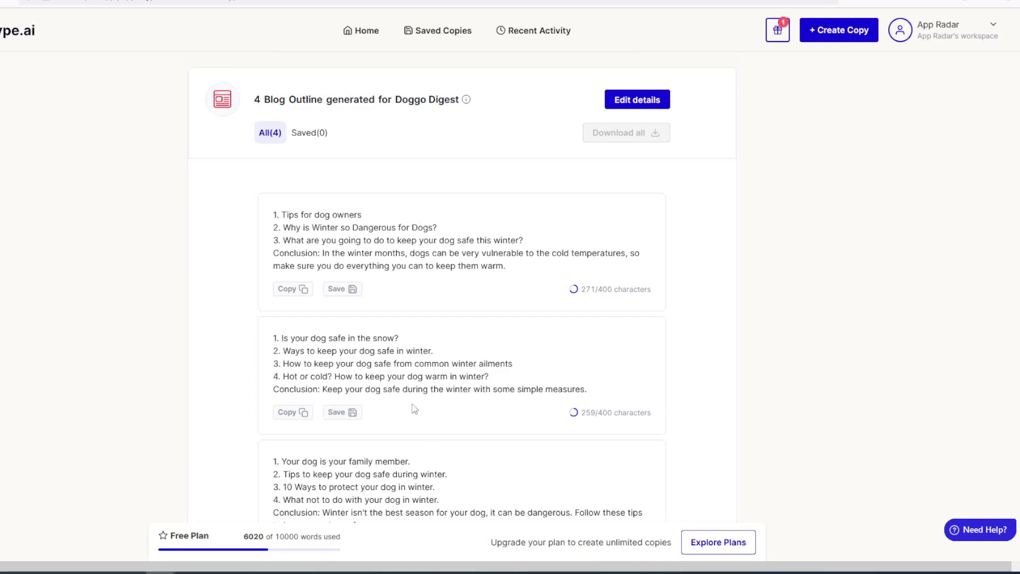
Review the generated outlines and copy the one starting with "Is your dog safe in the snow?".
scroll(202, 398, down, 1)
scroll(202, 398, down, 1)
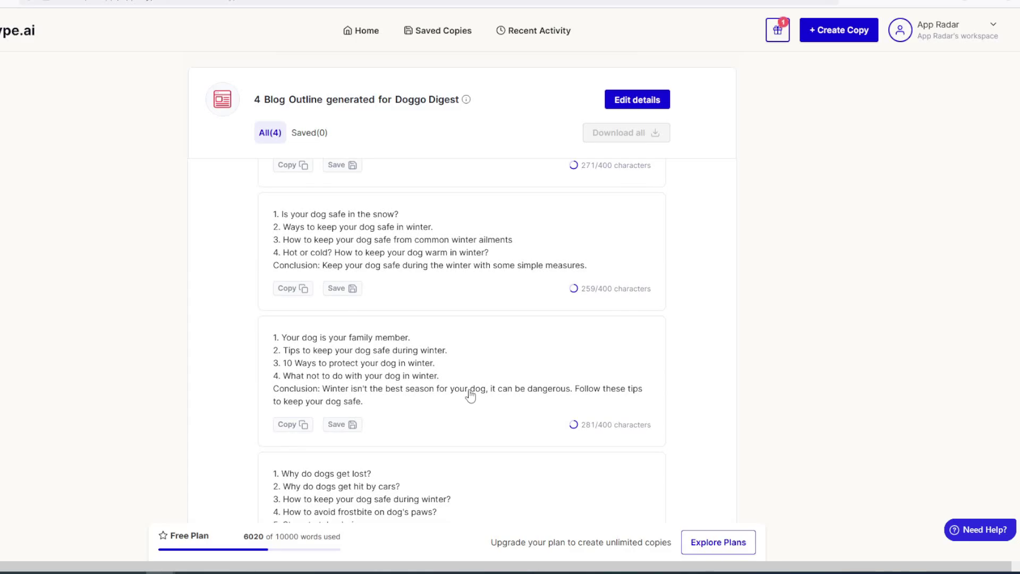
scroll(470, 394, down, 1)
scroll(470, 393, up, 3)
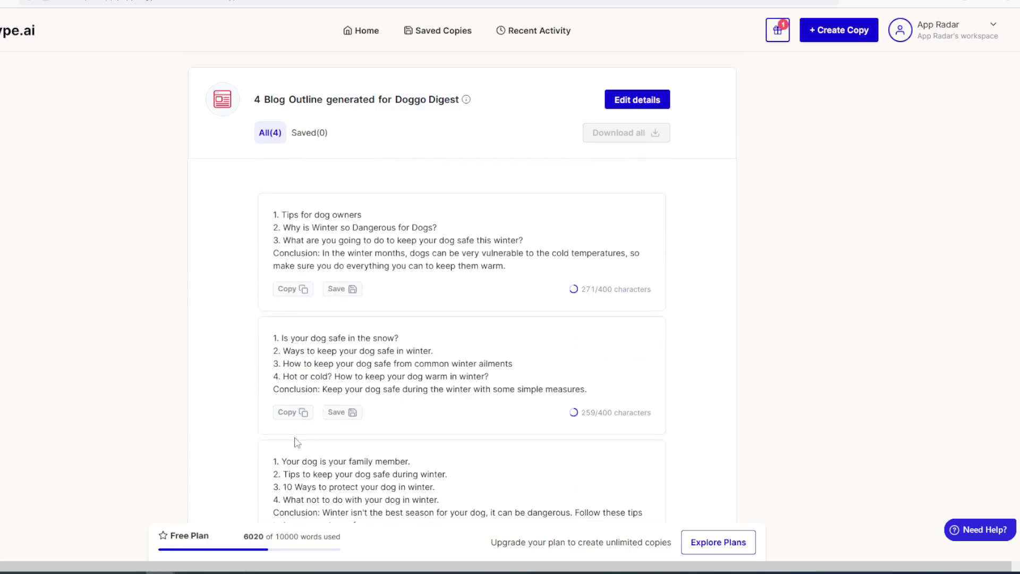
click(290, 413)
Return to the home page, browse the content types and show only the SEO ones.
click(364, 33)
scroll(837, 310, down, 5)
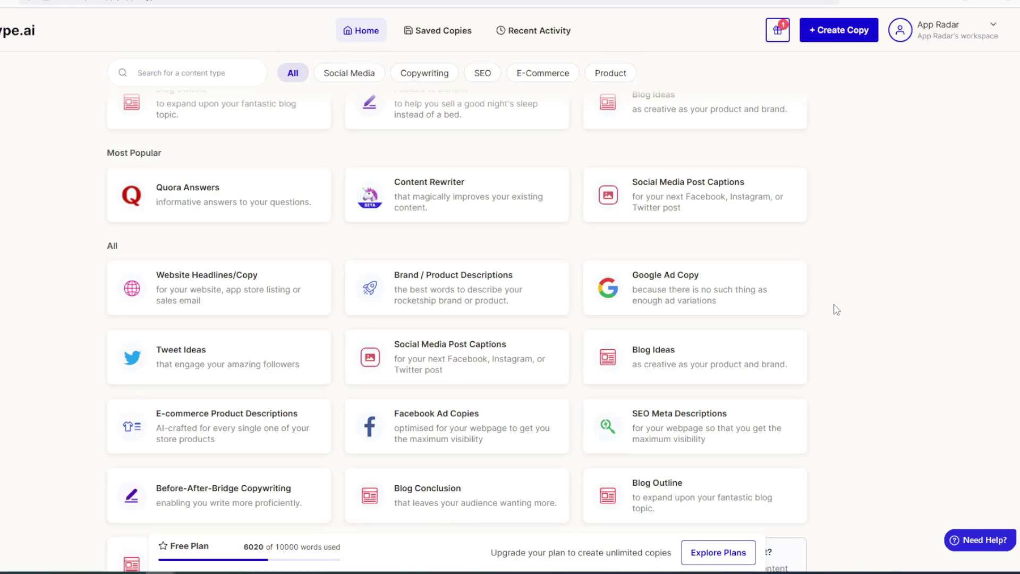
scroll(834, 308, up, 5)
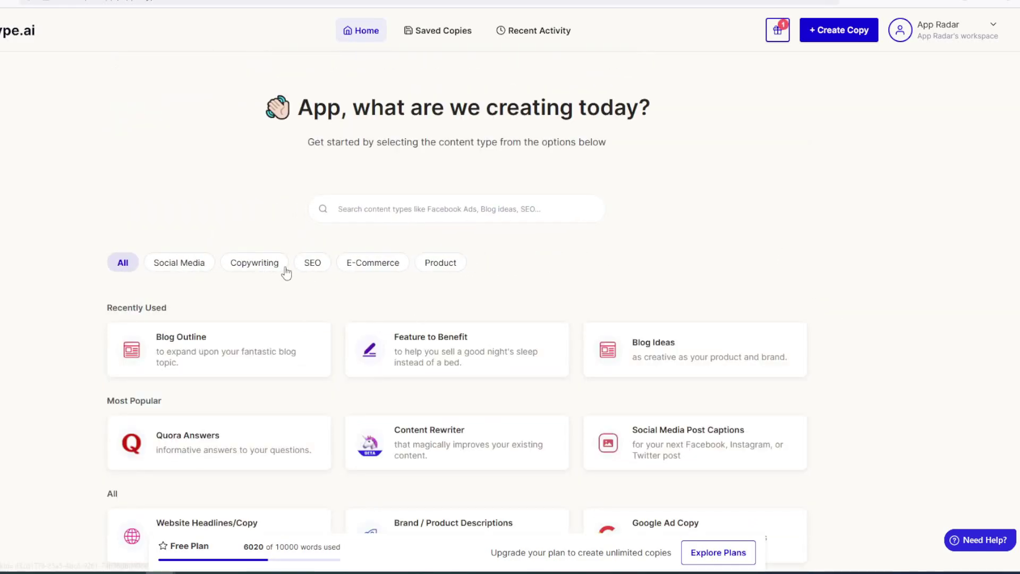
click(316, 264)
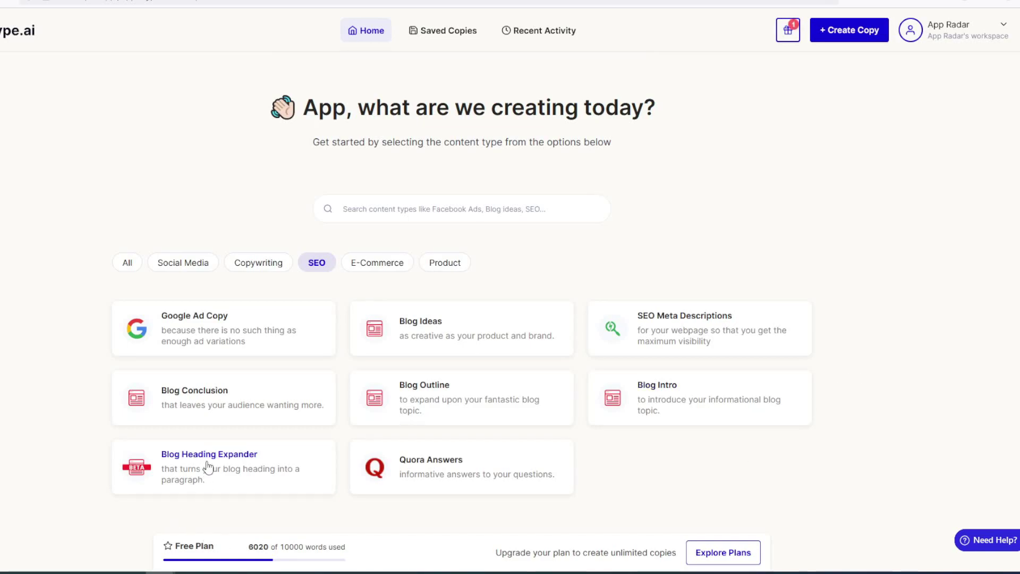
Switch to the Dog Blog Content file in Notepad and copy the first outline heading, "Is your dog safe in the snow?".
drag(289, 1, 428, 104)
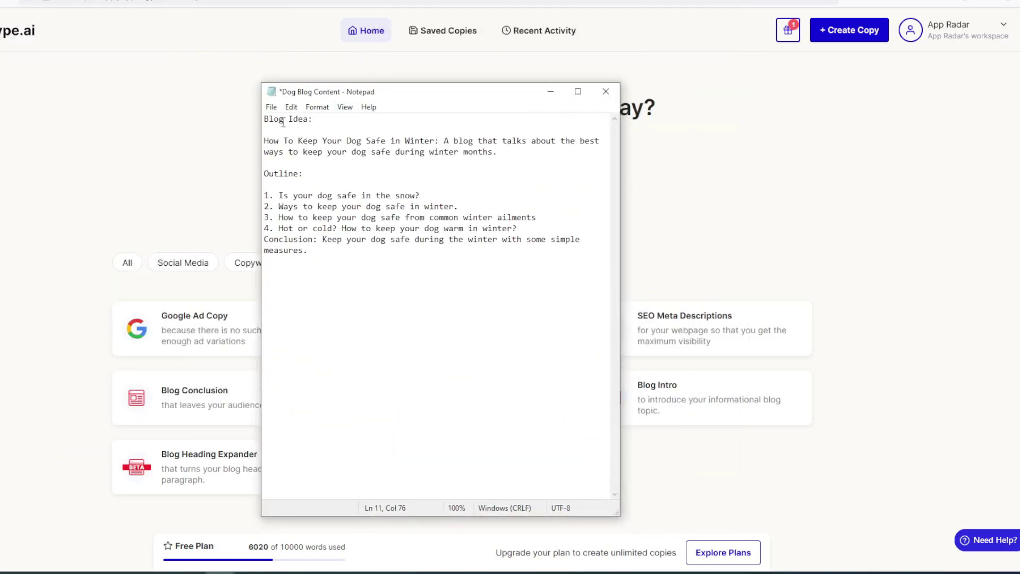
drag(287, 142, 418, 143)
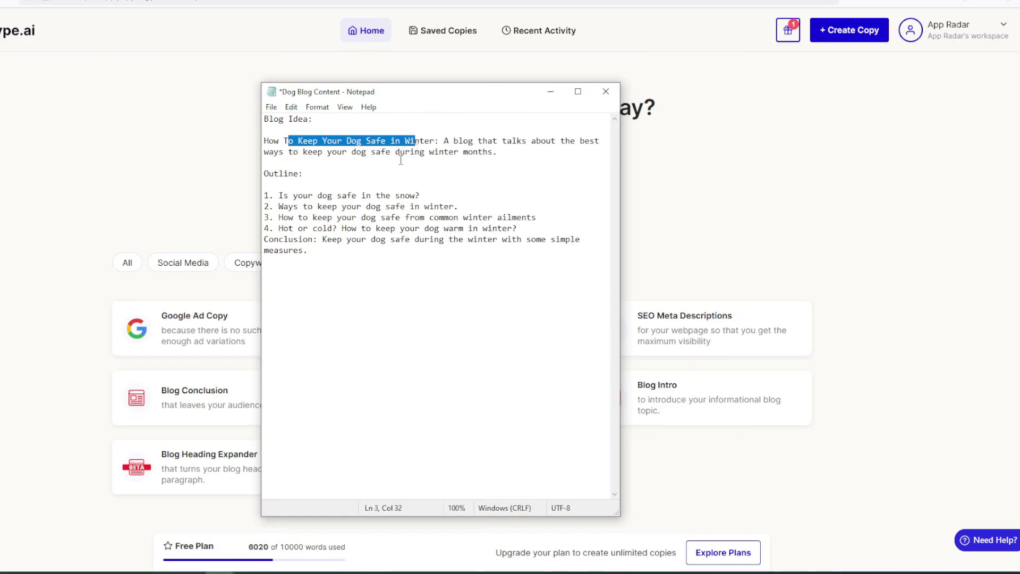
click(400, 160)
drag(308, 196, 280, 197)
click(431, 195)
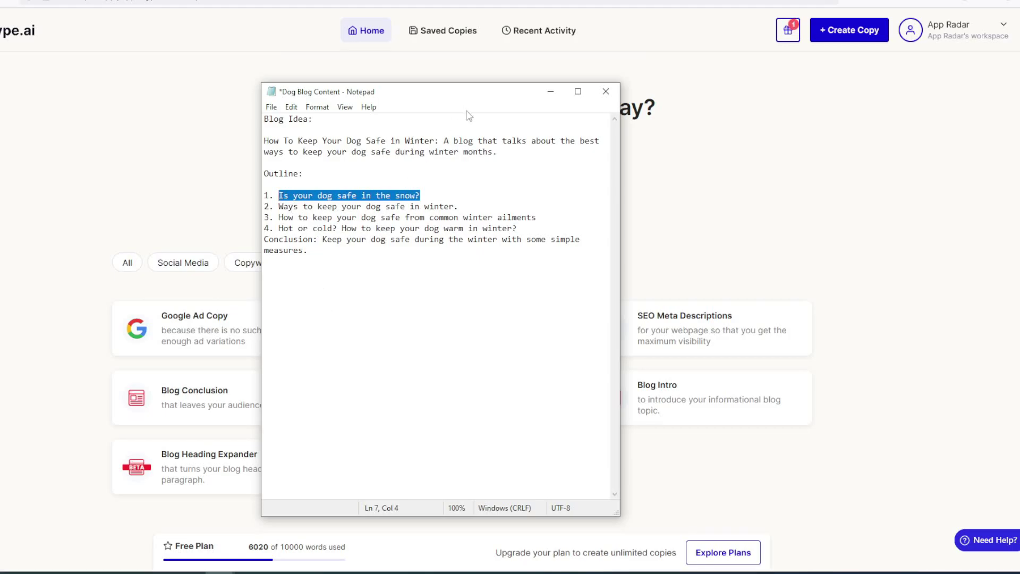
Switch back to Peppertype.ai, open the Blog Heading Expander and choose Doggo Digest as the brand.
key(alt+Tab)
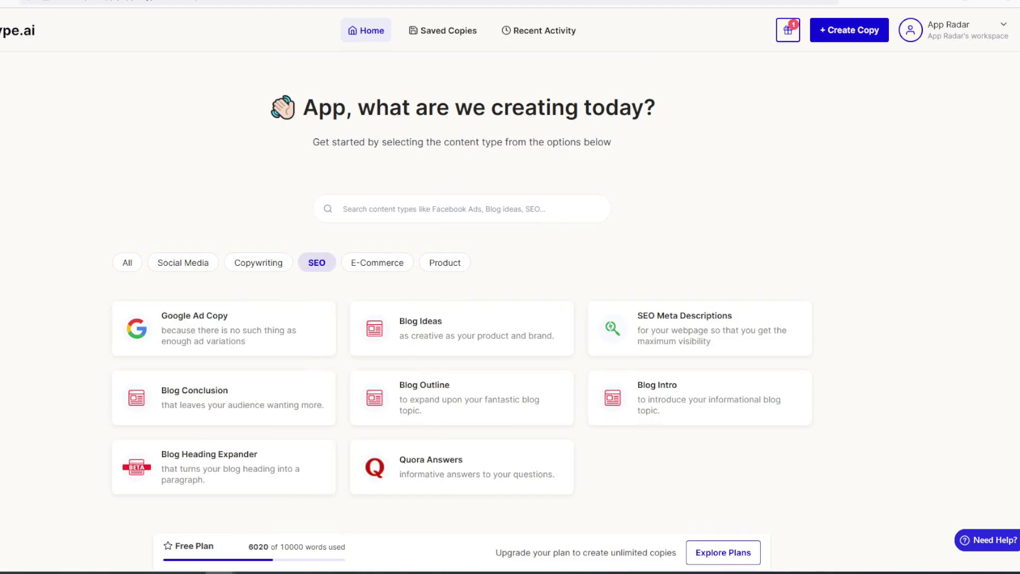
click(210, 464)
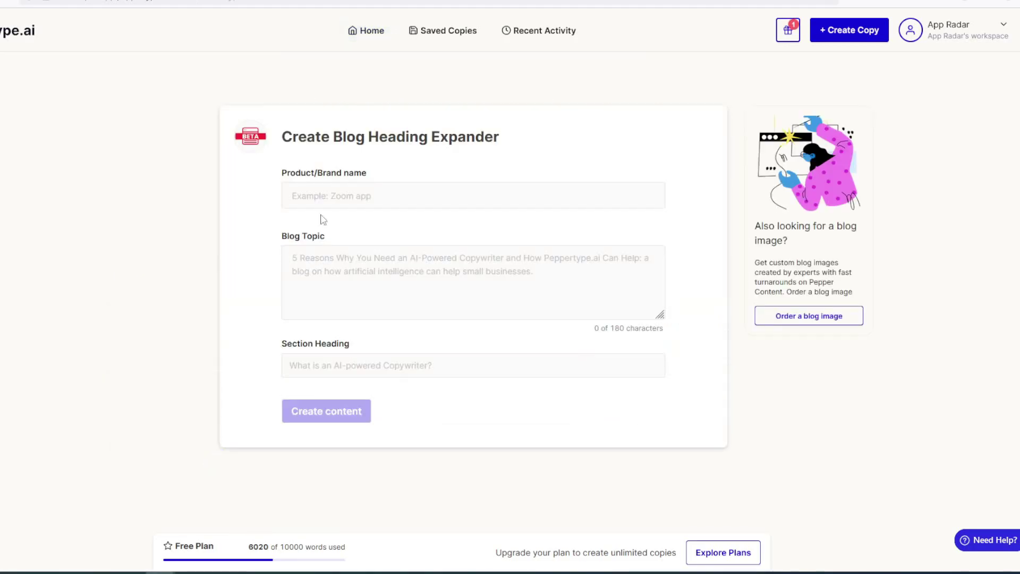
click(311, 197)
click(321, 225)
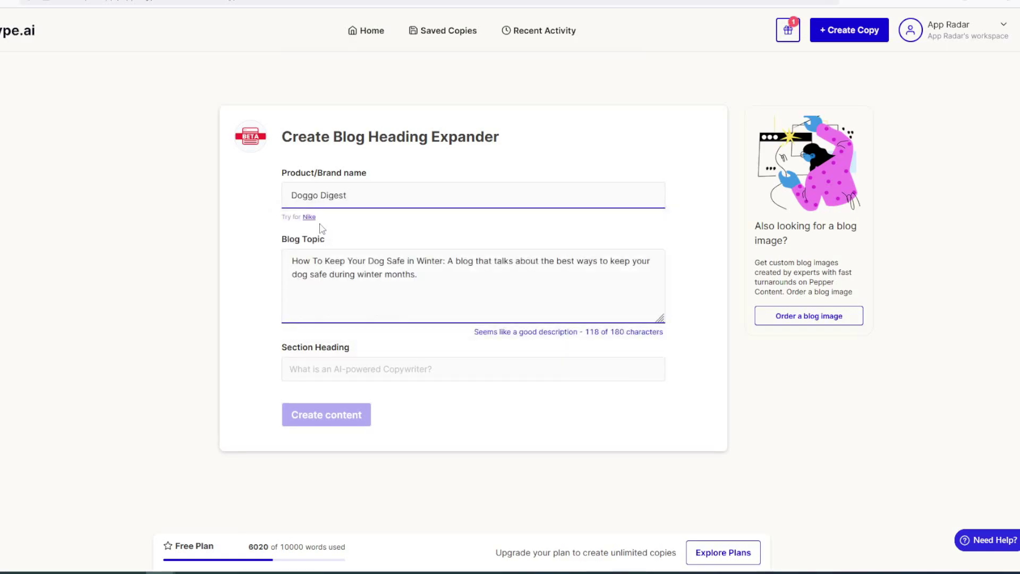
Generate a paragraph for the section heading "Is your dog safe in the snow?" and copy the result.
drag(425, 277, 306, 246)
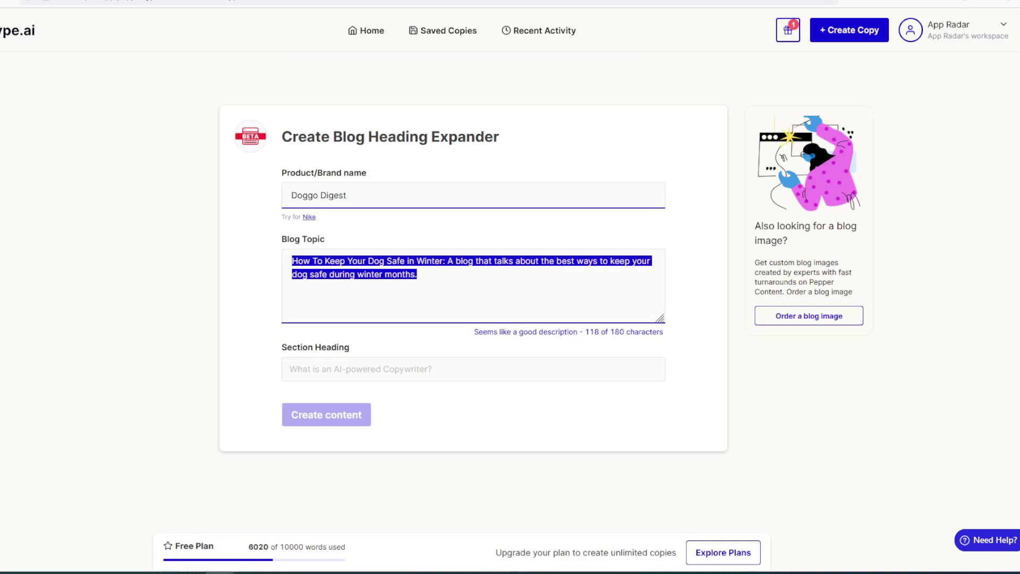
click(307, 371)
key(ctrl+v)
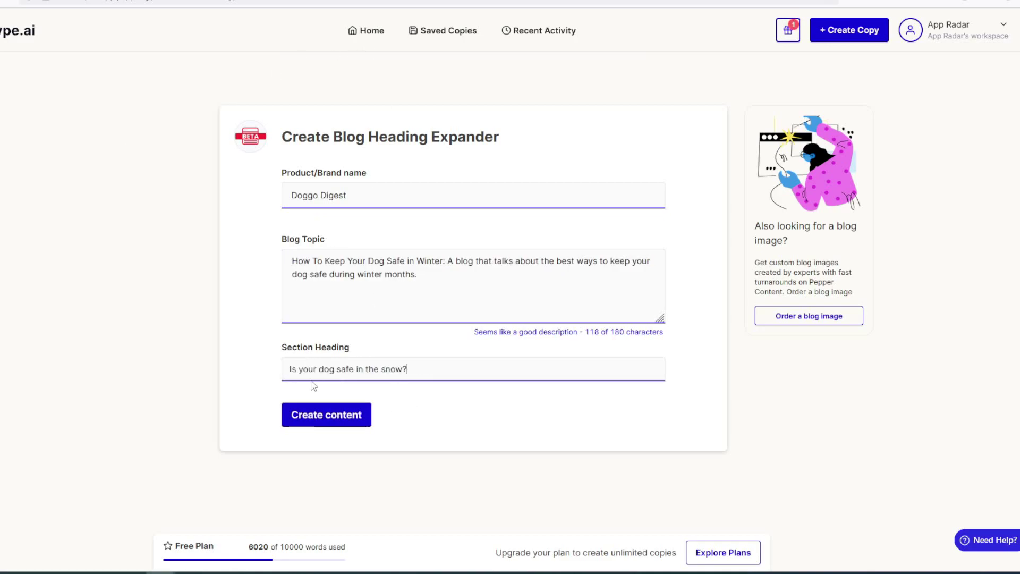
click(330, 417)
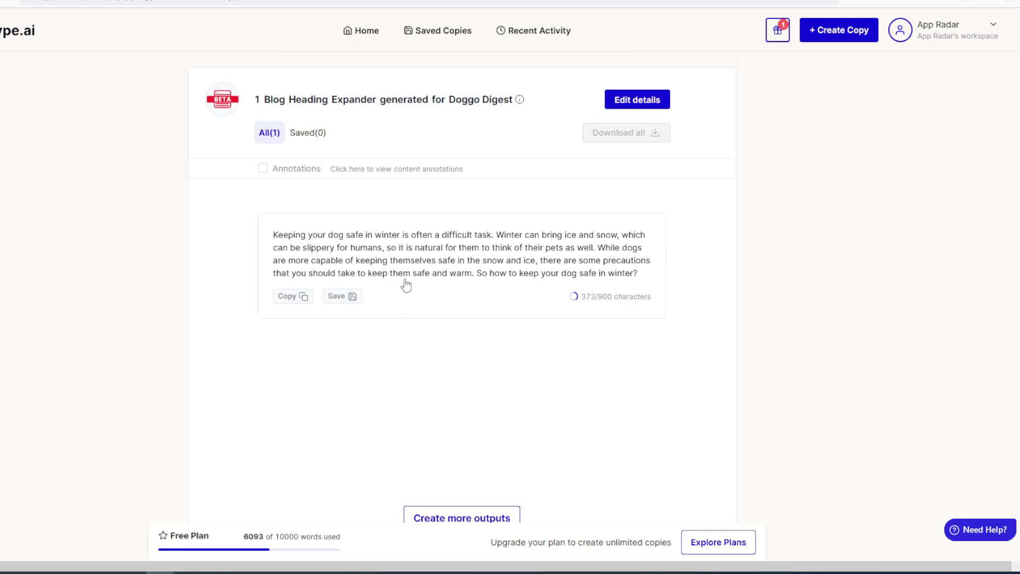
click(291, 298)
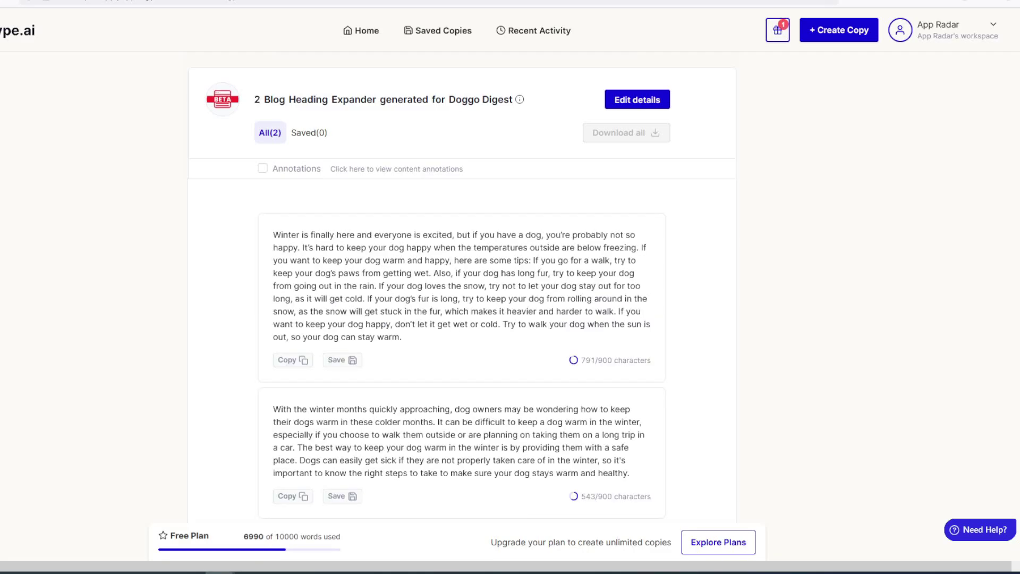
Switch to the Notepad draft and review the "How to keep your dog warm in winter?" heading with its expanded paragraph.
key(alt+Tab)
drag(257, 57, 77, 85)
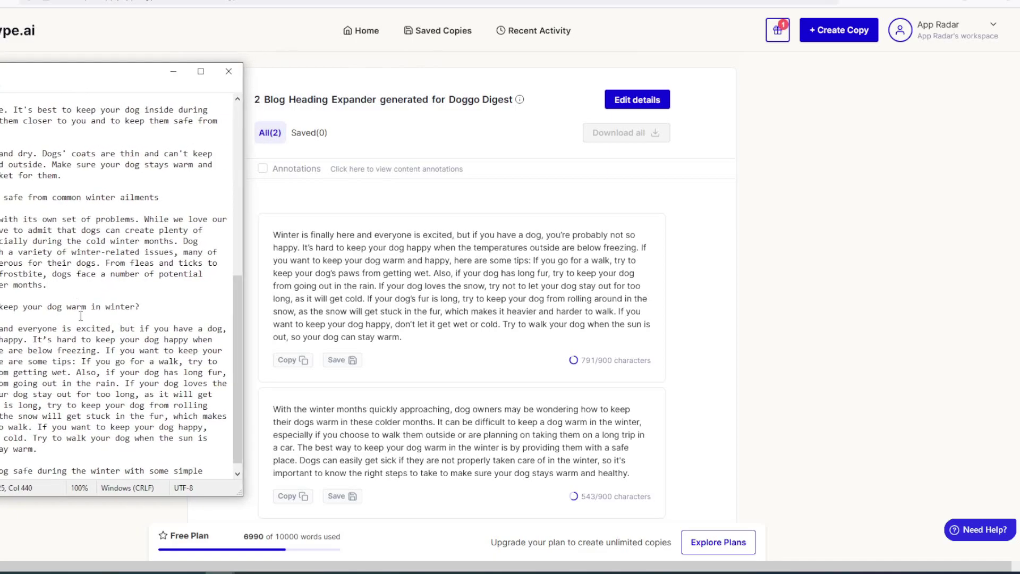
drag(143, 306, 0, 306)
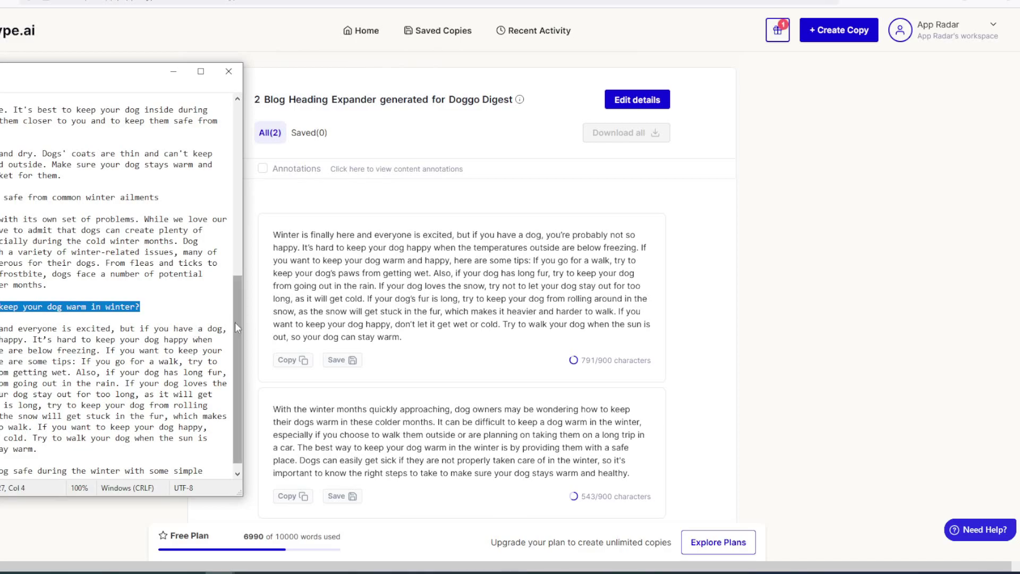
drag(236, 321, 236, 327)
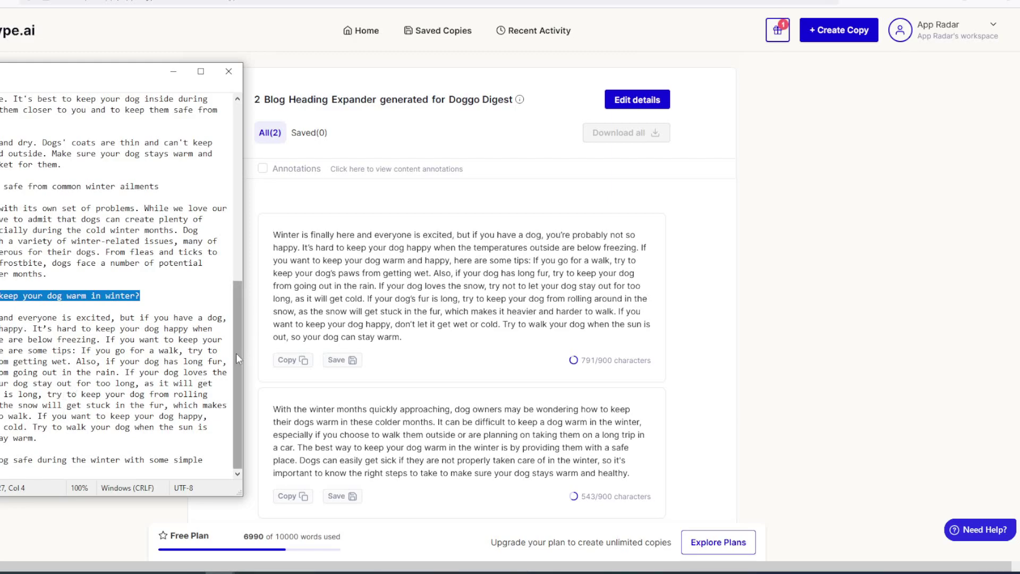
key(Right)
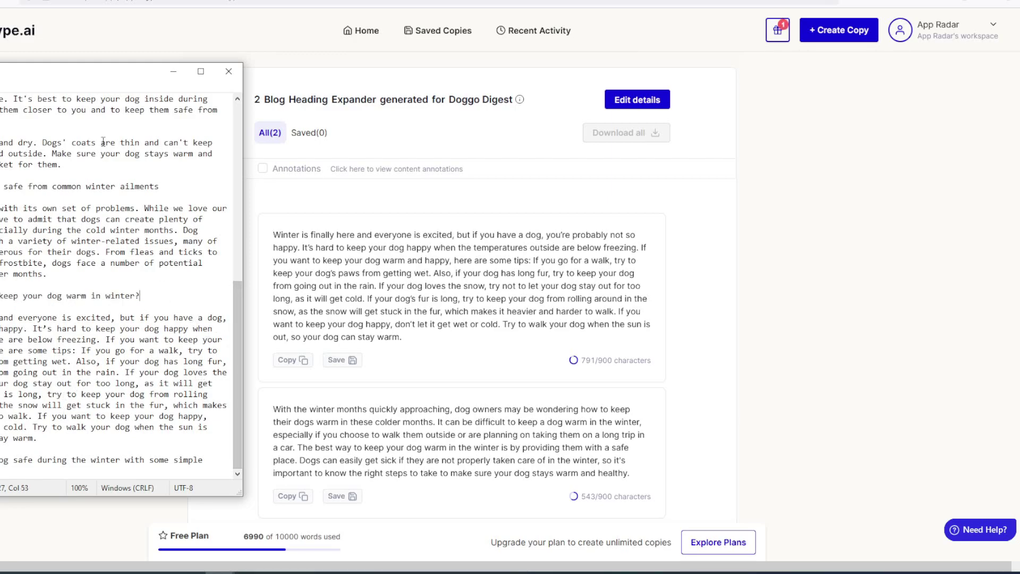
key(alt+F4)
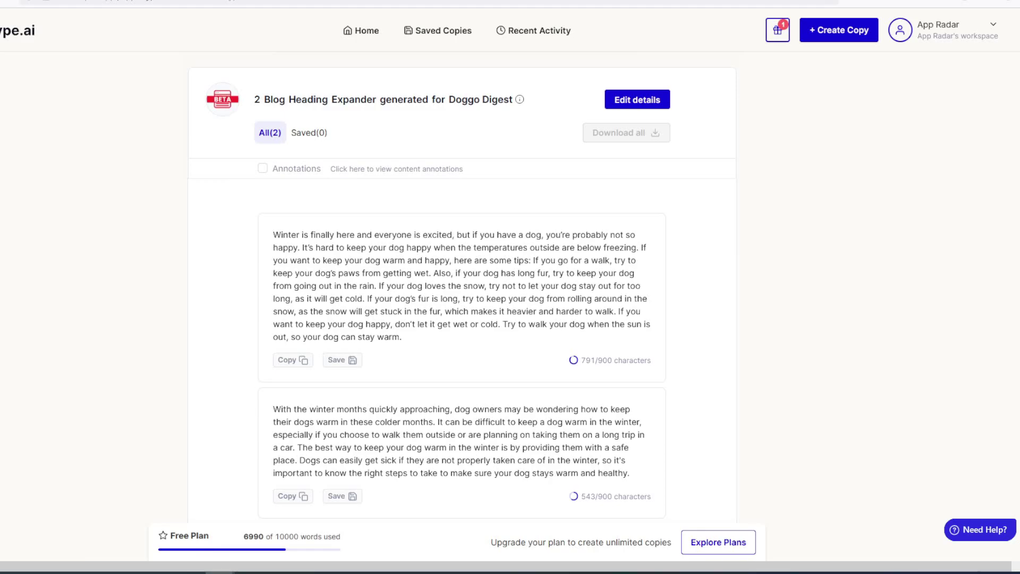
Open the Blog Intro generator from the SEO content types and generate intros for Doggo Digest's winter dog safety topic.
click(366, 38)
click(328, 267)
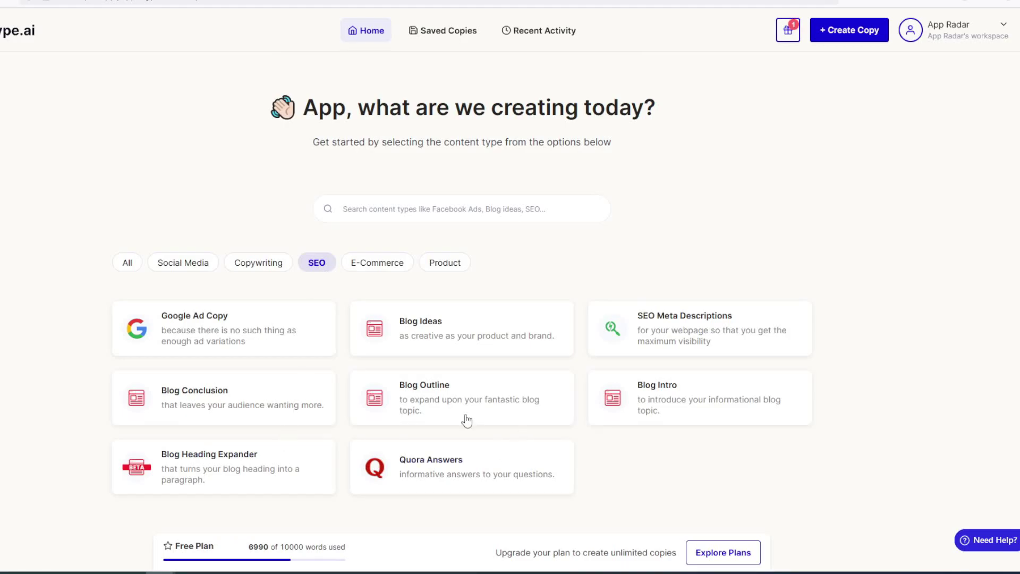
click(684, 405)
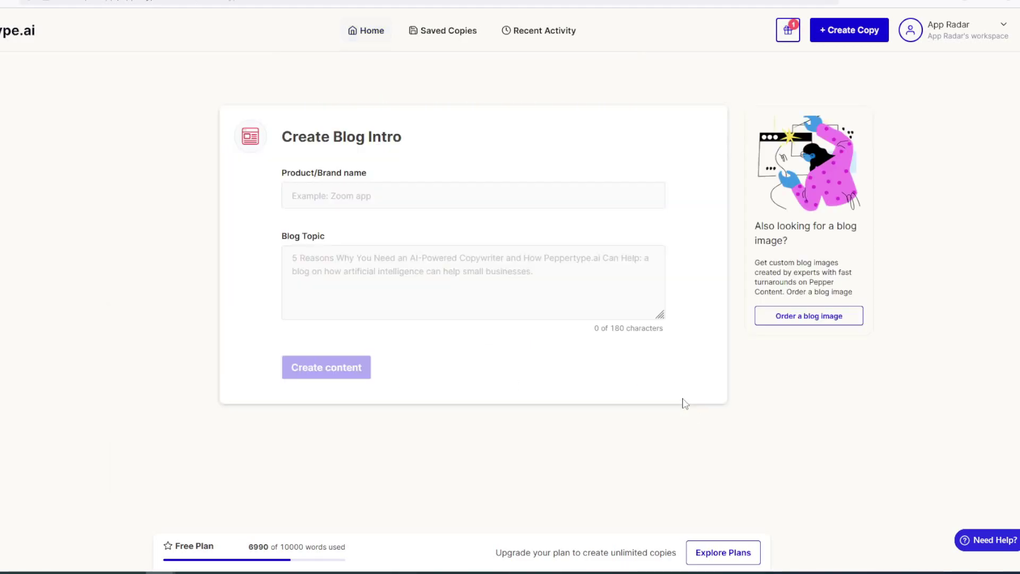
click(346, 205)
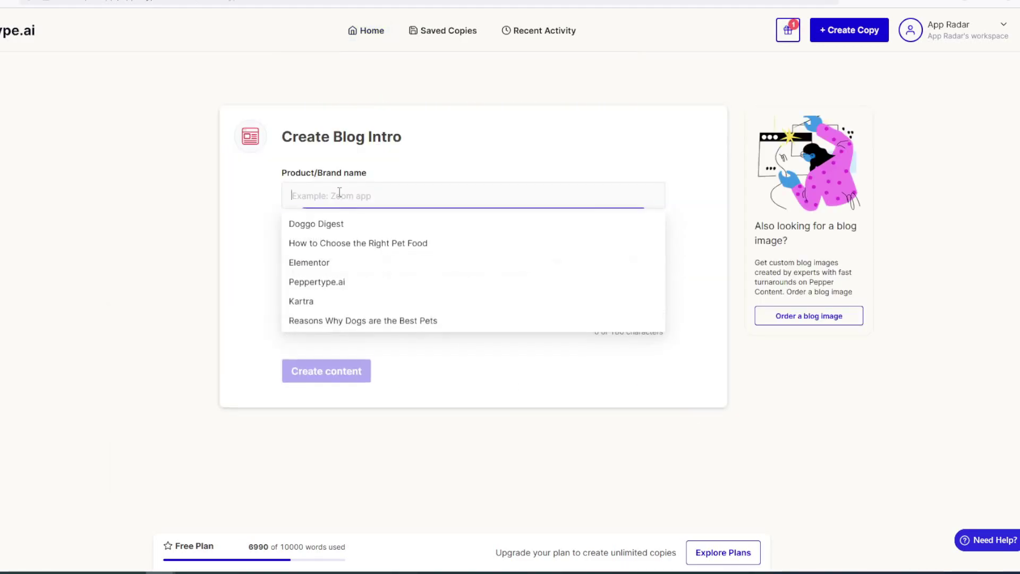
click(331, 224)
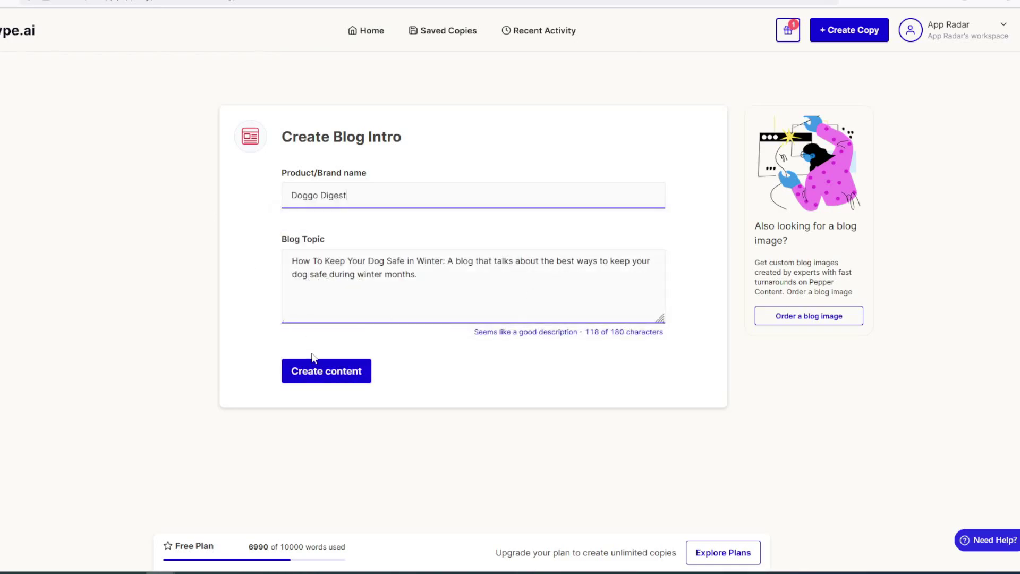
click(316, 376)
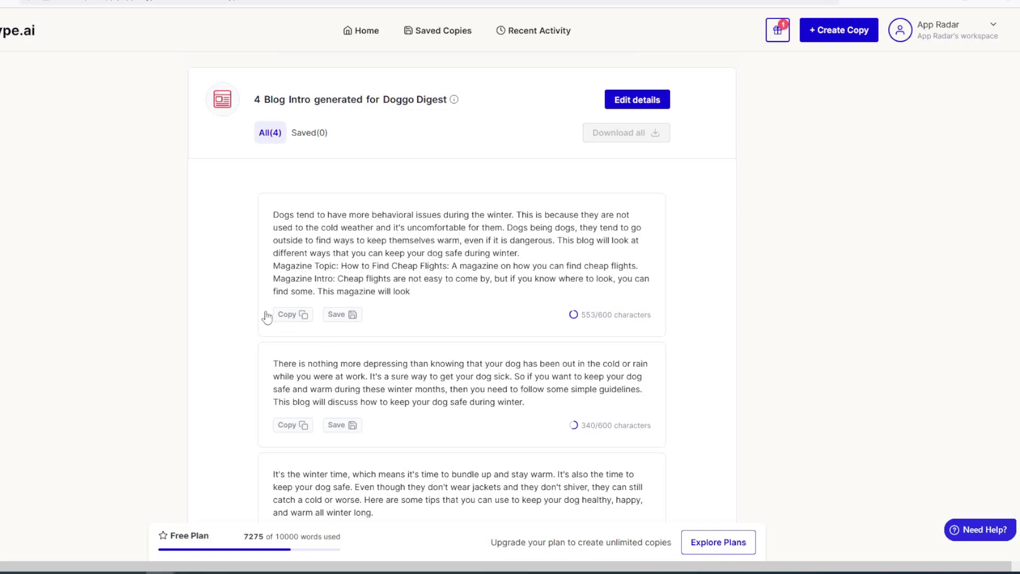
Review the generated intros and copy the one starting with "There is nothing more depressing".
scroll(222, 291, down, 1)
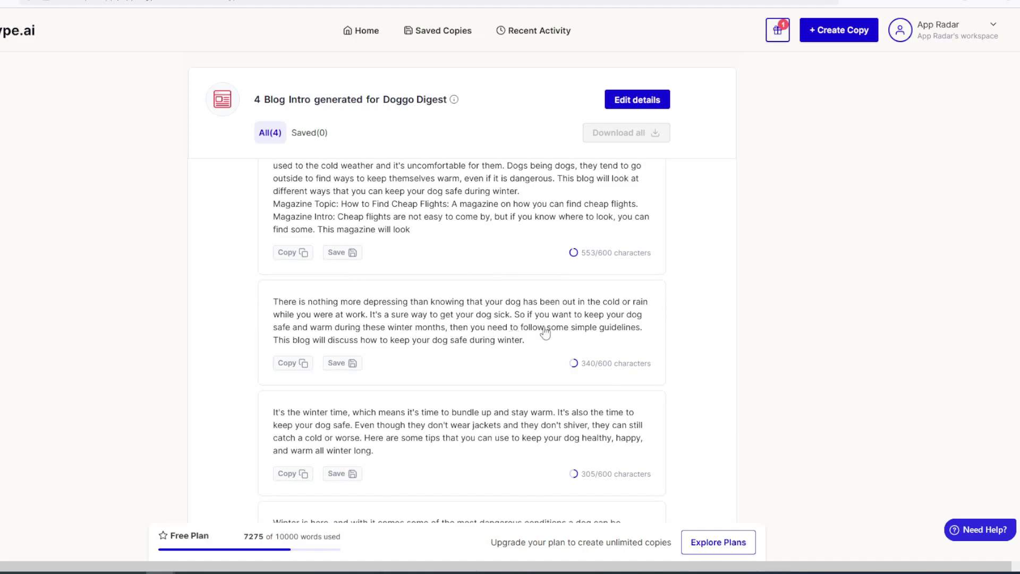
scroll(515, 332, up, 1)
click(282, 429)
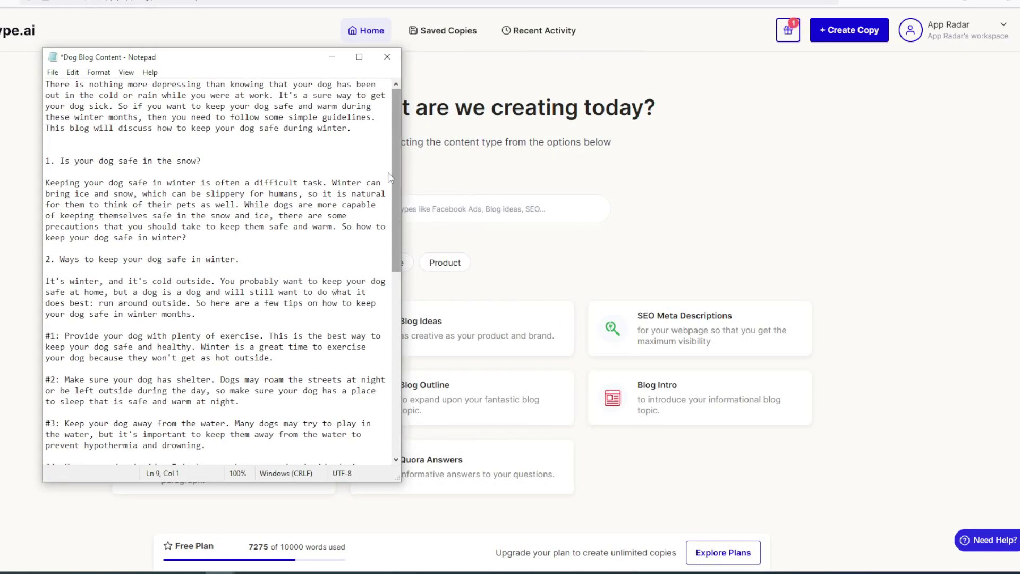
Check the Notepad draft down to its conclusion line and generate Doggo Digest conclusions with the Blog Conclusion generator, without a call to action.
drag(394, 179, 397, 375)
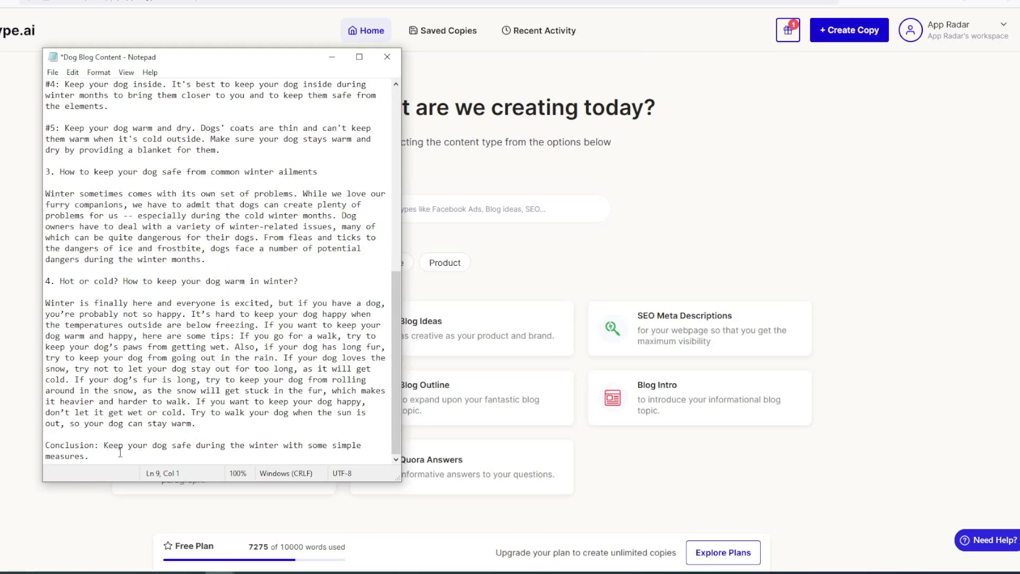
click(331, 57)
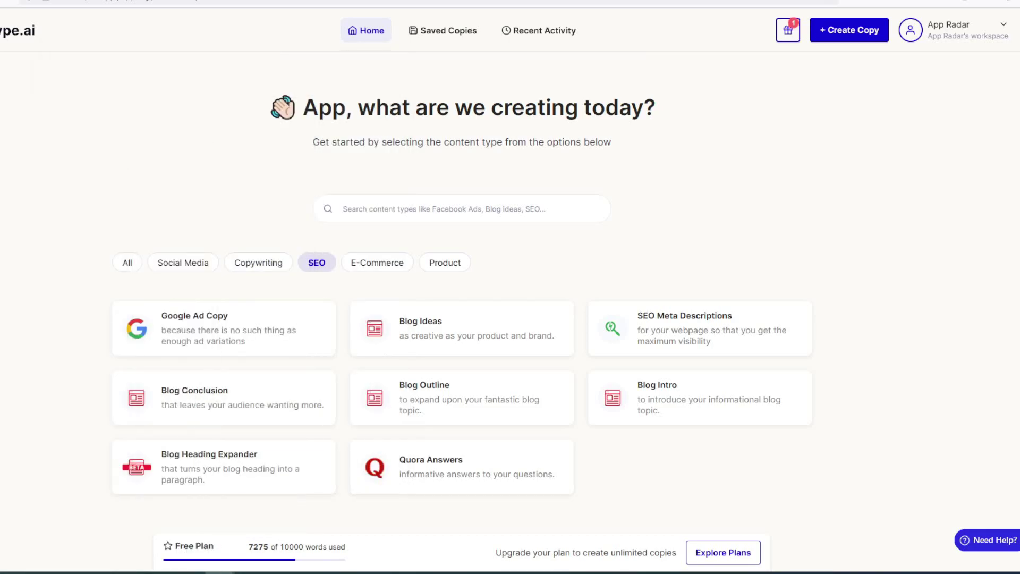
click(191, 396)
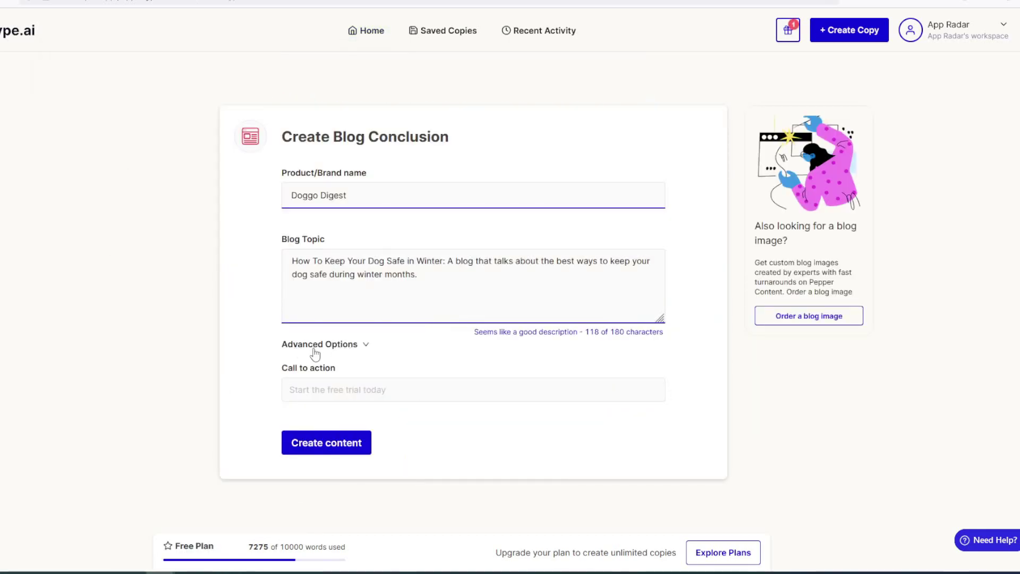
click(356, 346)
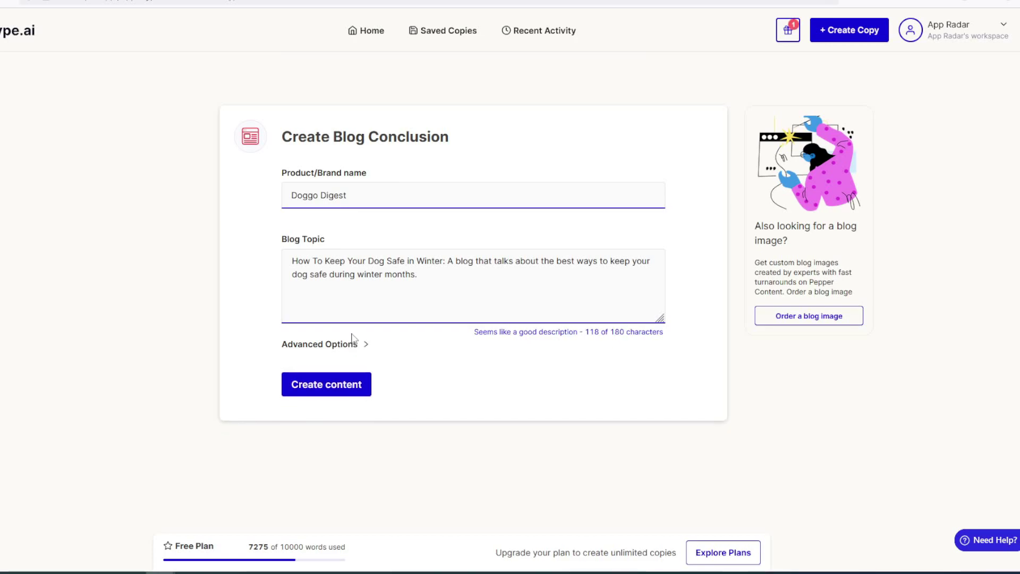
click(327, 387)
Copy the conclusion starting with "Winter is the best time of year" into the Notepad draft in place of its conclusion line and review the draft.
scroll(227, 372, down, 1)
scroll(227, 372, down, 1)
scroll(228, 378, up, 2)
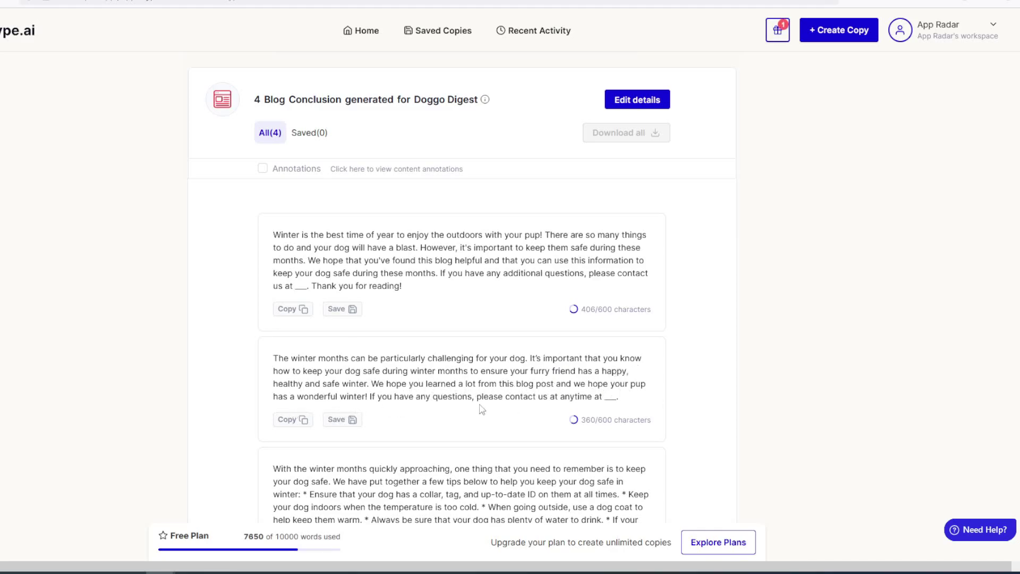
click(288, 312)
key(alt+Tab)
key(ctrl+v)
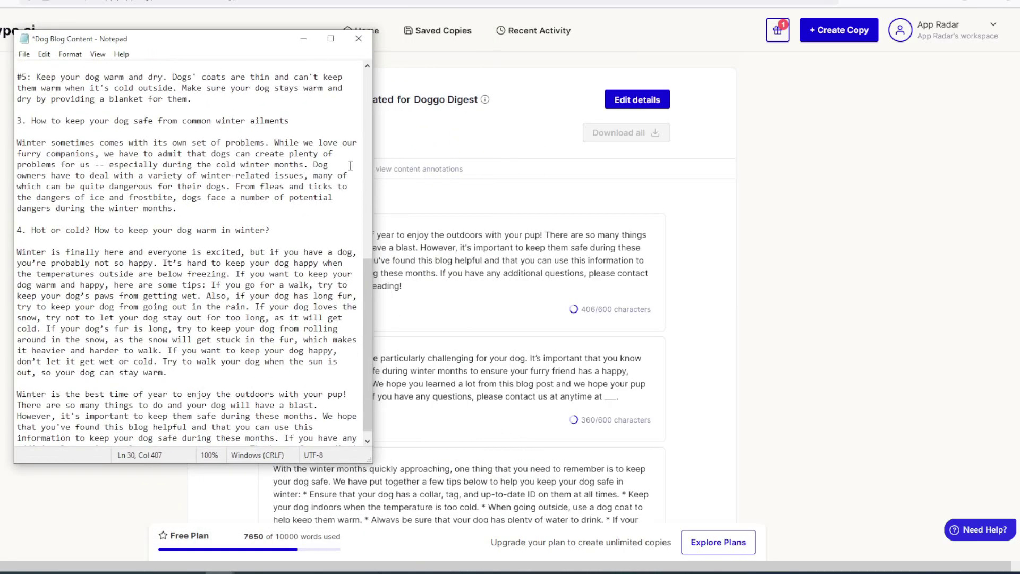
drag(363, 315, 364, 101)
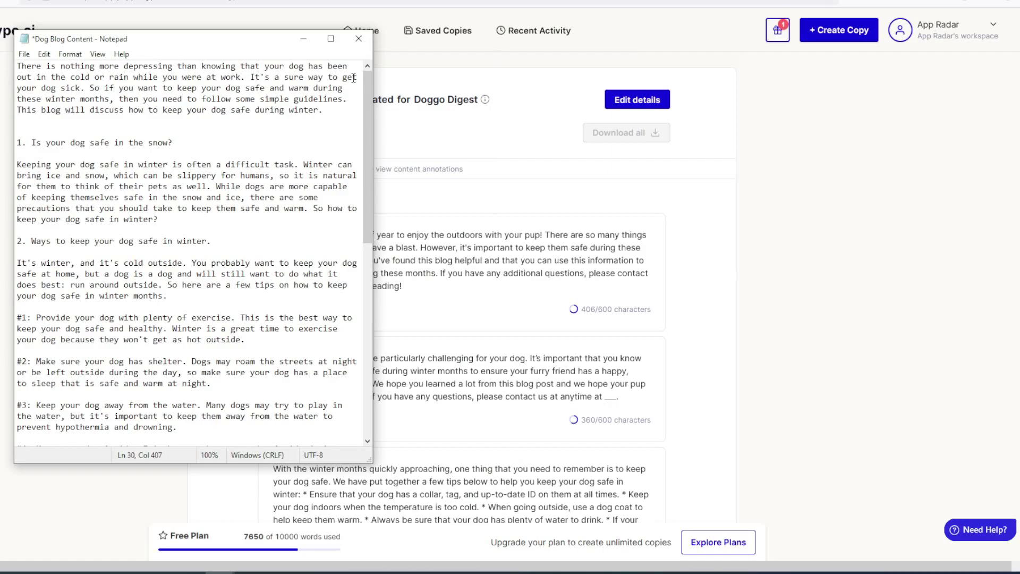
drag(228, 48, 0, 175)
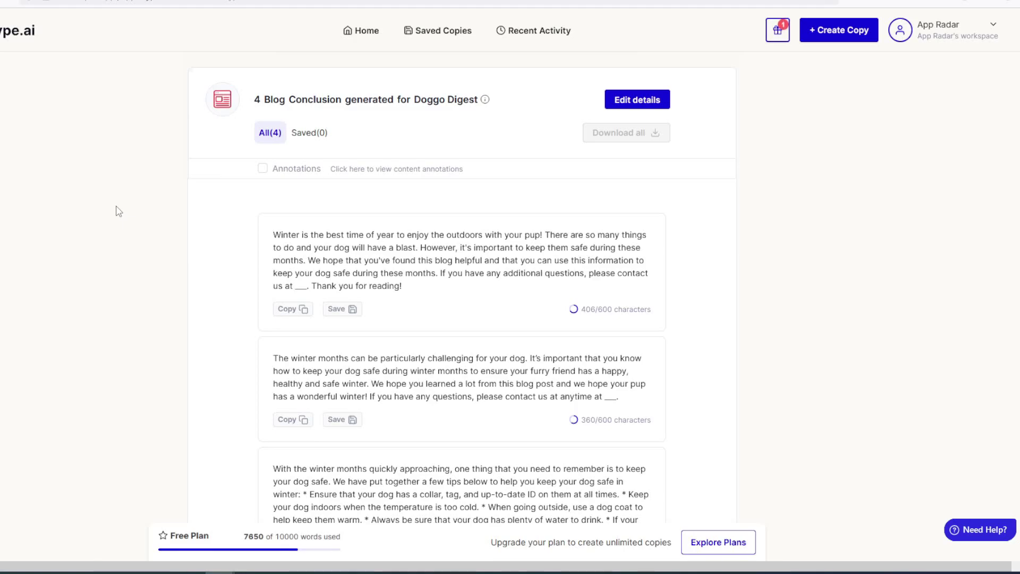
Return Peppertype.ai to its SEO content types and paste the blog draft into WordCounter to count its words.
click(364, 34)
click(314, 264)
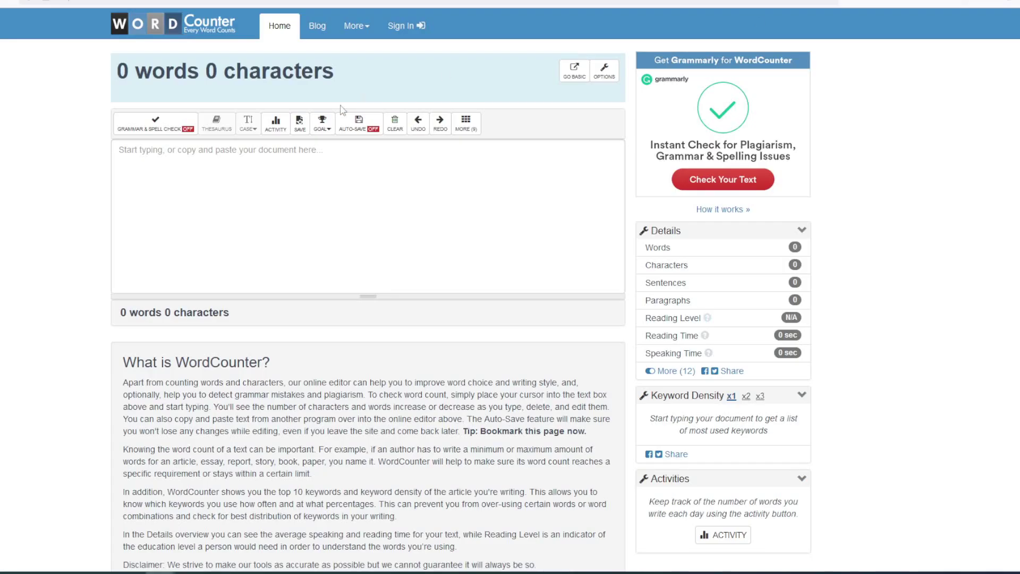
key(ctrl+v)
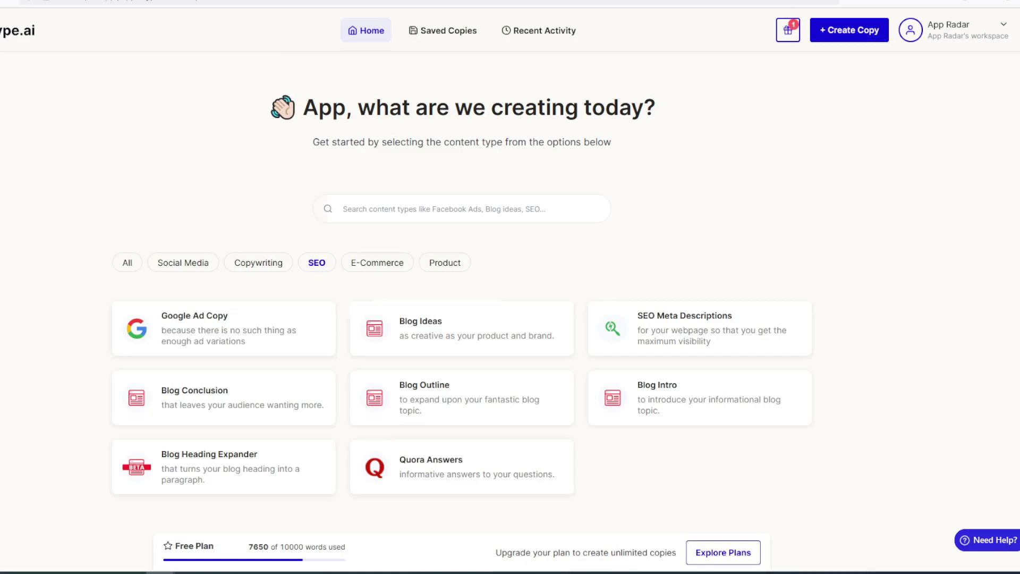
Switch to the Notepad draft and review the finished blog text from its beginning.
key(alt+Tab)
click(398, 194)
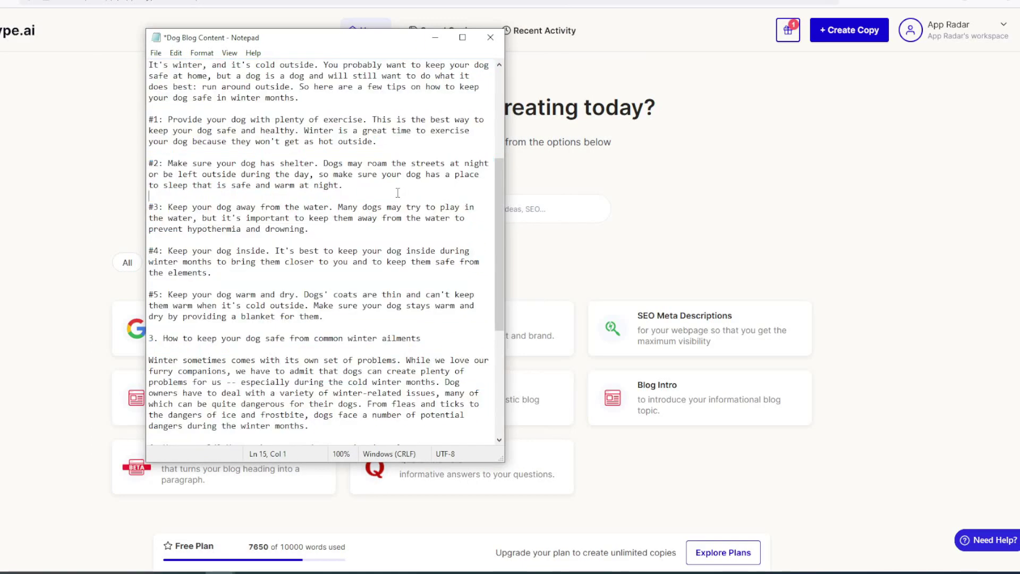
scroll(365, 231, up, 6)
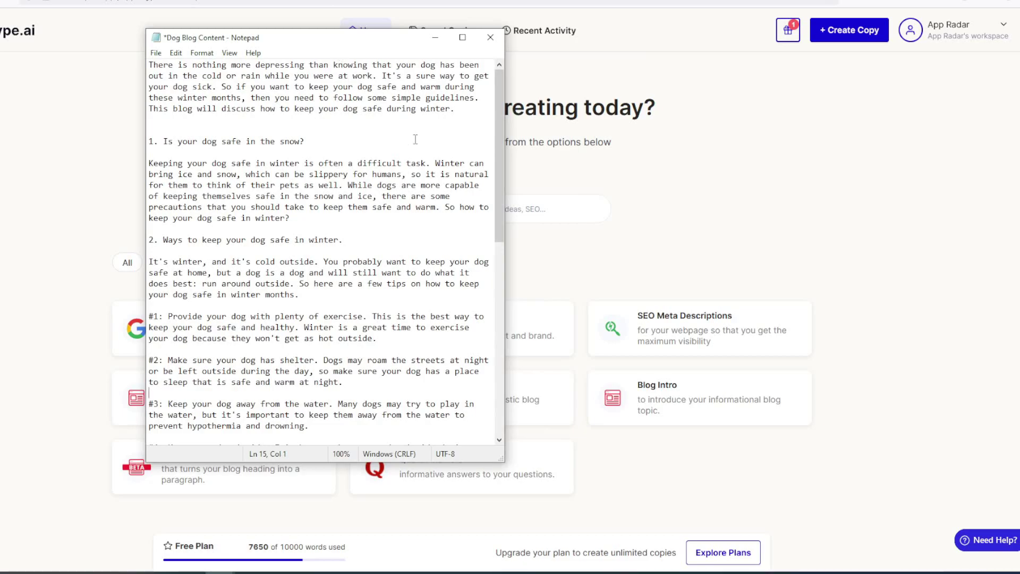